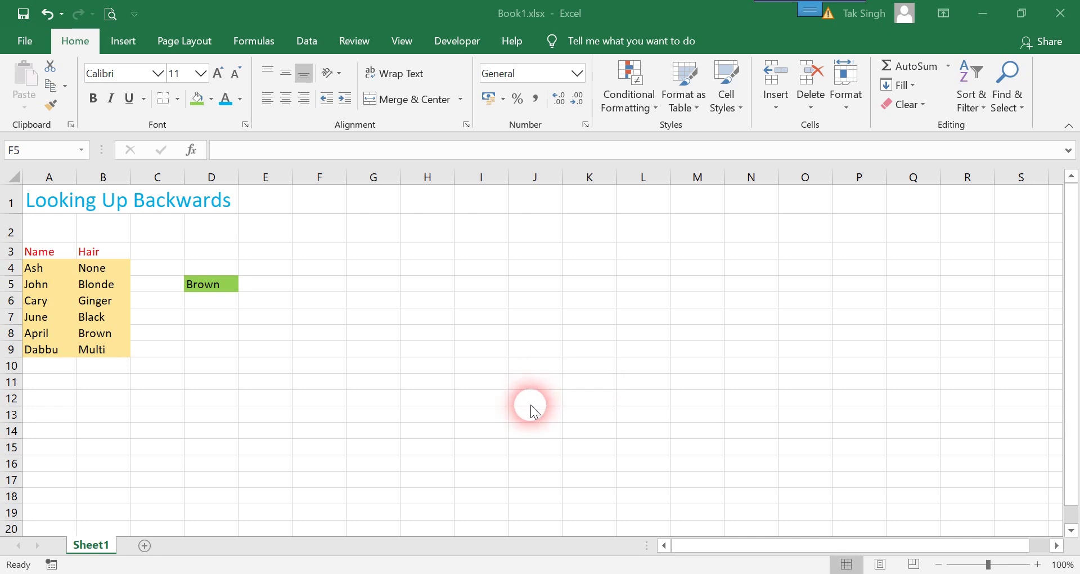
Enter the formula =CHOOSE(1,"First","Second") in cell G4
{"action": "key", "text": "F2"}
{"action": "left_click", "coordinate": [383, 274]}
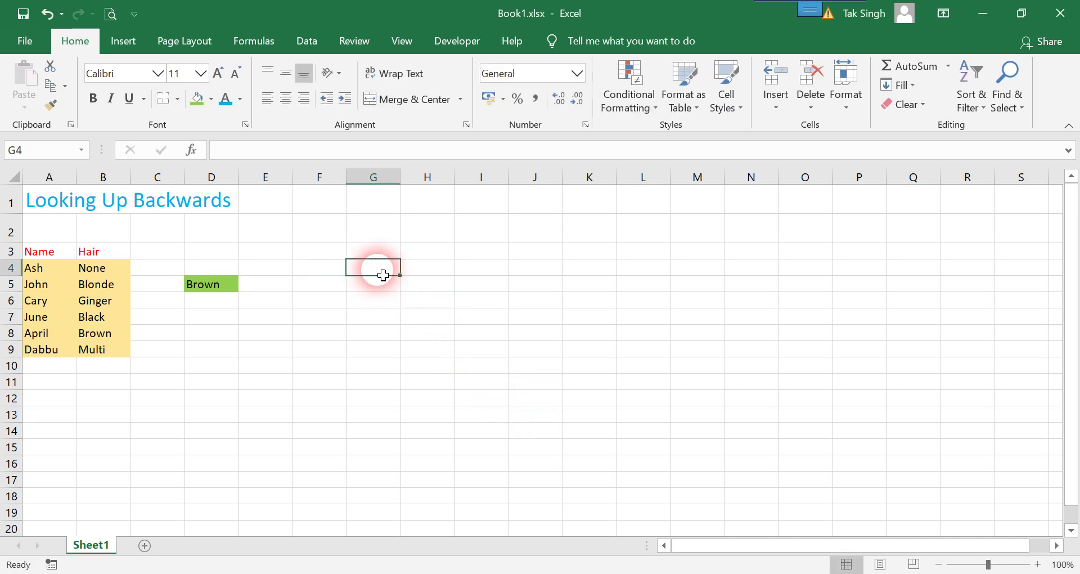
{"action": "type", "text": "=choos"}
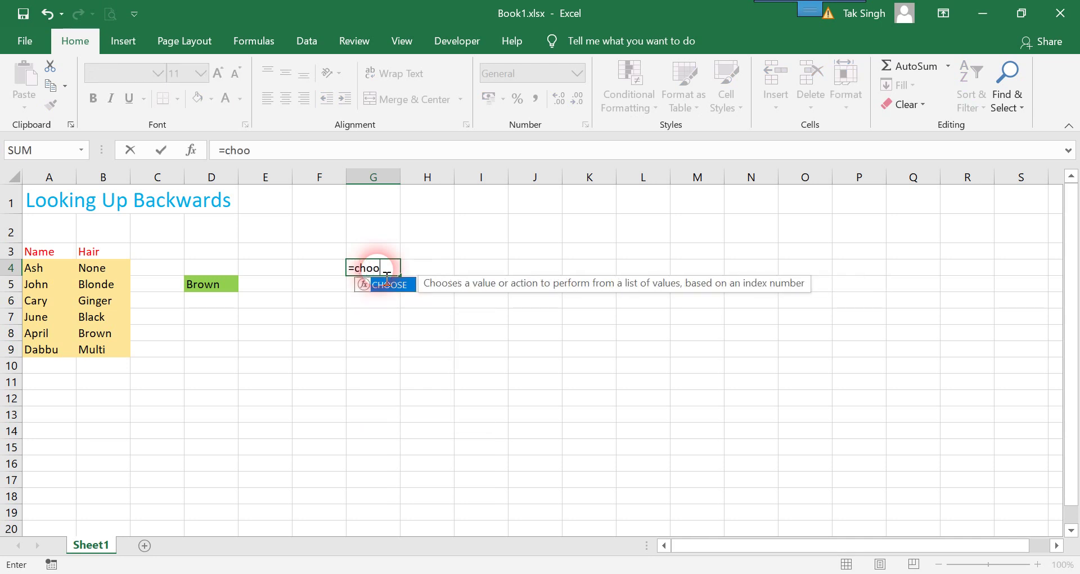
{"action": "key", "text": "Tab"}
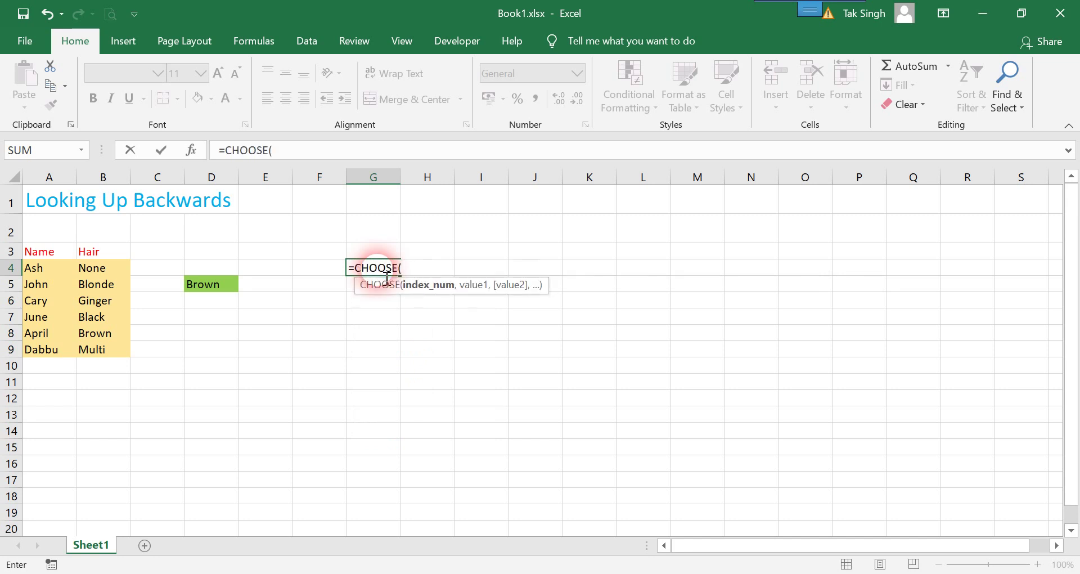
{"action": "type", "text": "1,\""}
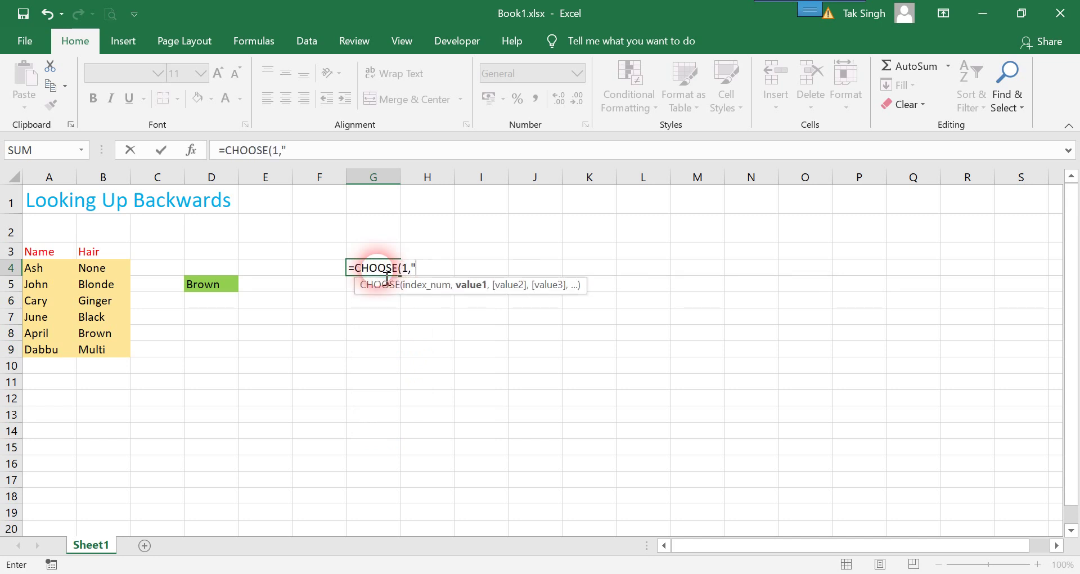
{"action": "type", "text": "First\",\"Seconf"}
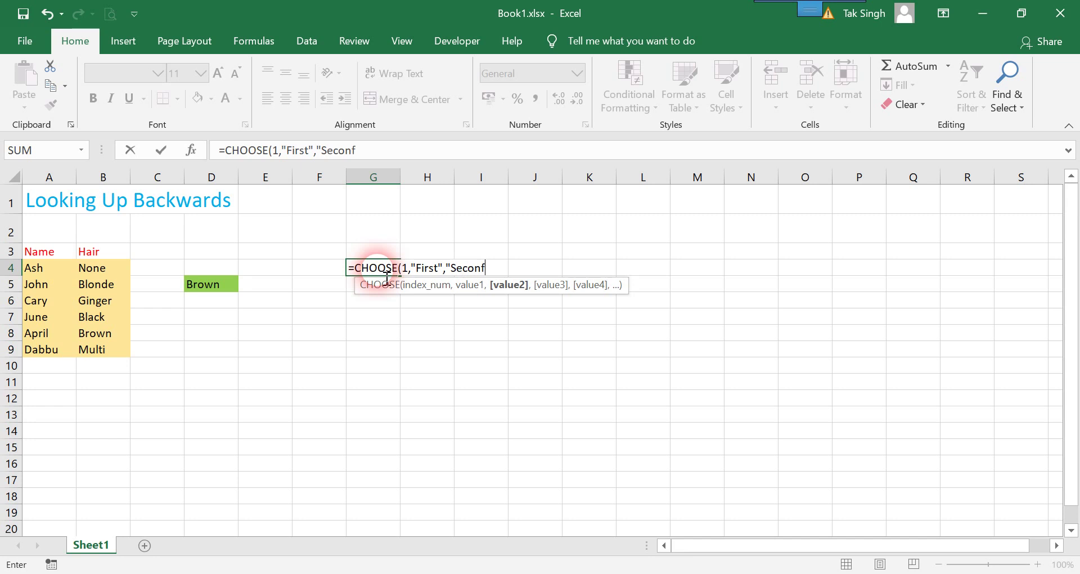
{"action": "key", "text": "Return"}
{"action": "key", "text": "Return"}
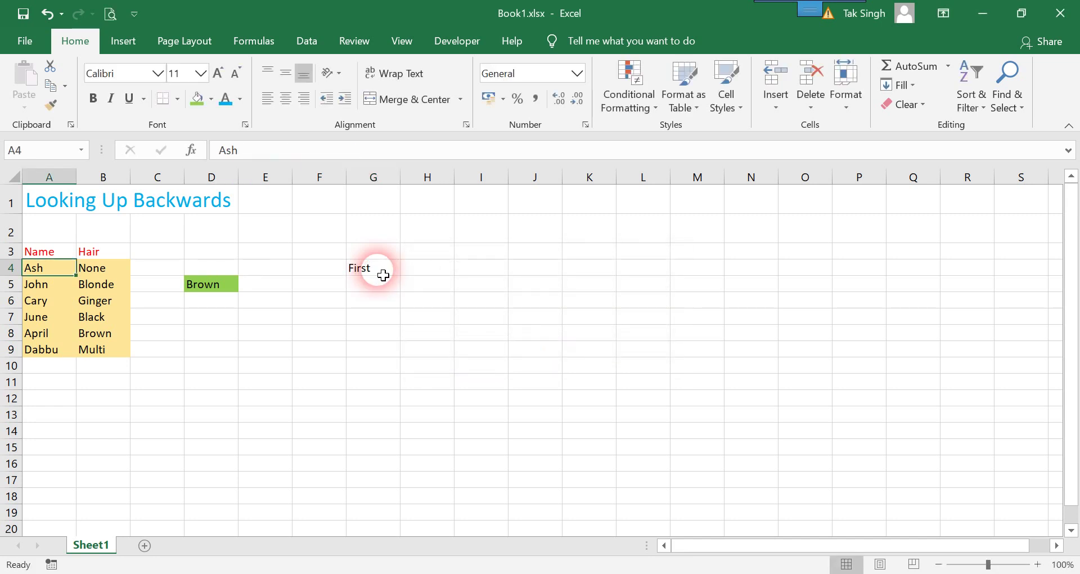
{"action": "double_click", "coordinate": [383, 275]}
{"action": "left_click", "coordinate": [482, 268]}
{"action": "type", "text": "d"}
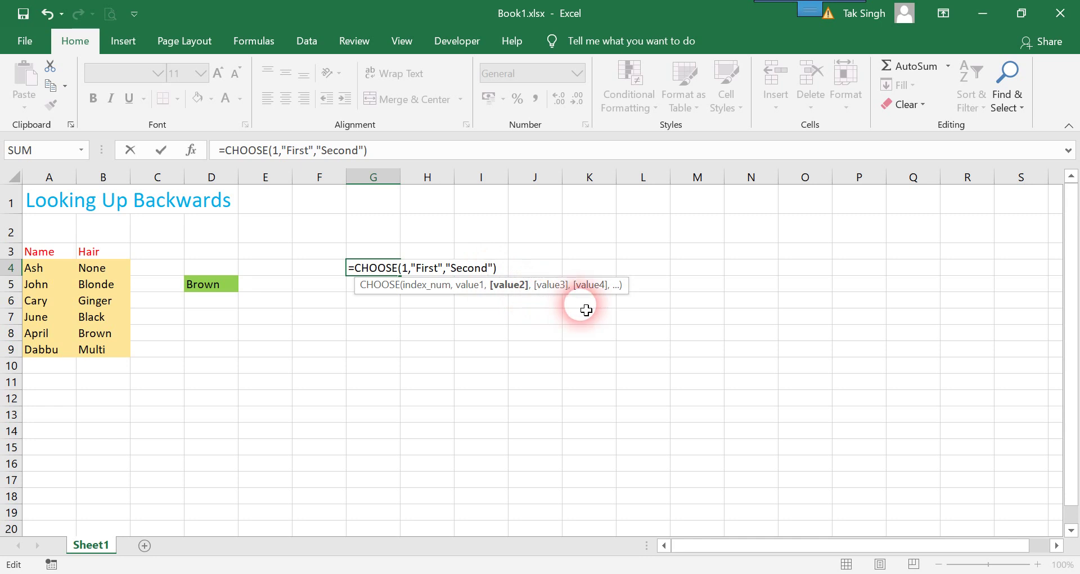
{"action": "key", "text": "Return"}
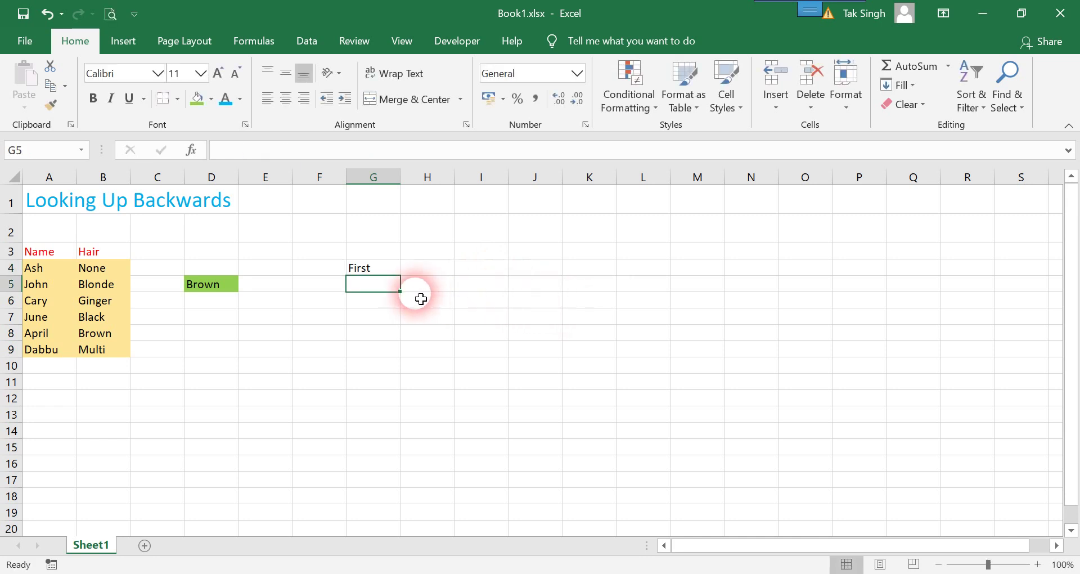
Change the index number of the CHOOSE formula in G4 to 2
{"action": "double_click", "coordinate": [360, 269]}
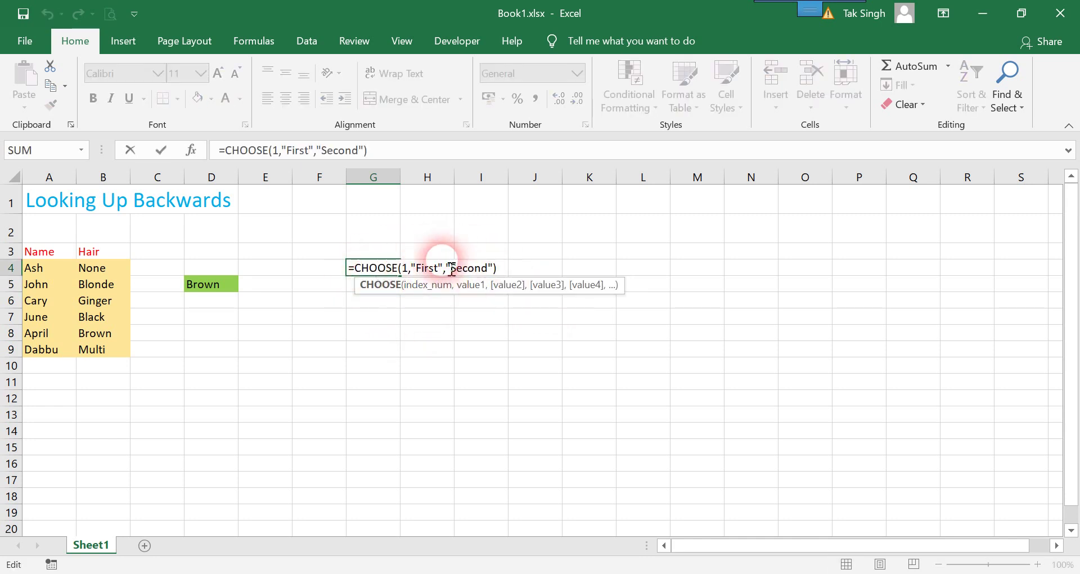
{"action": "left_click", "coordinate": [407, 269]}
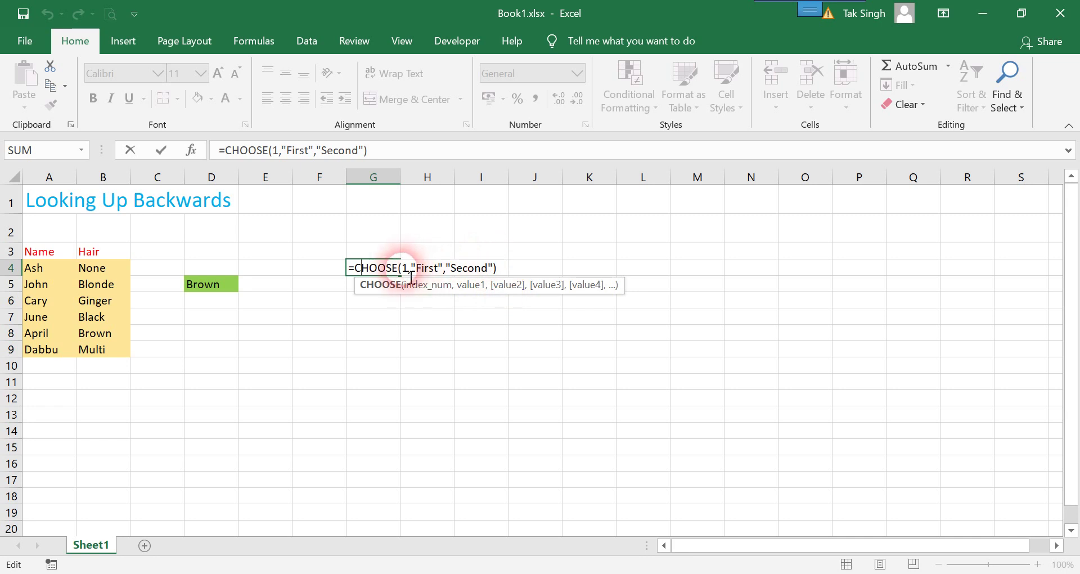
{"action": "key", "text": "BackSpace"}
{"action": "type", "text": "2"}
{"action": "key", "text": "Return"}
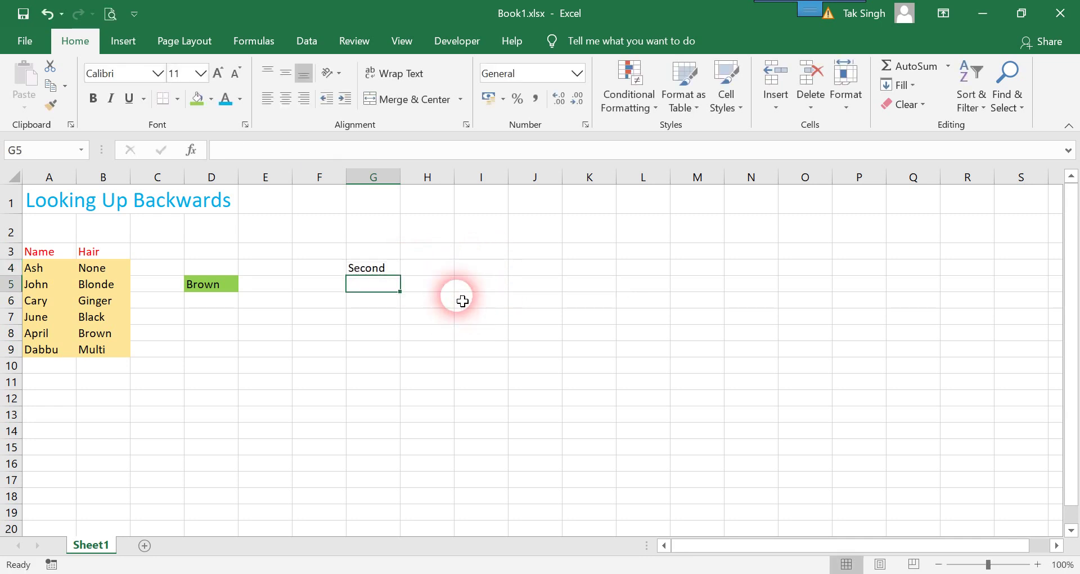
Examine the index and value arguments of the CHOOSE formula in G4, leaving the cell unedited
{"action": "double_click", "coordinate": [369, 267]}
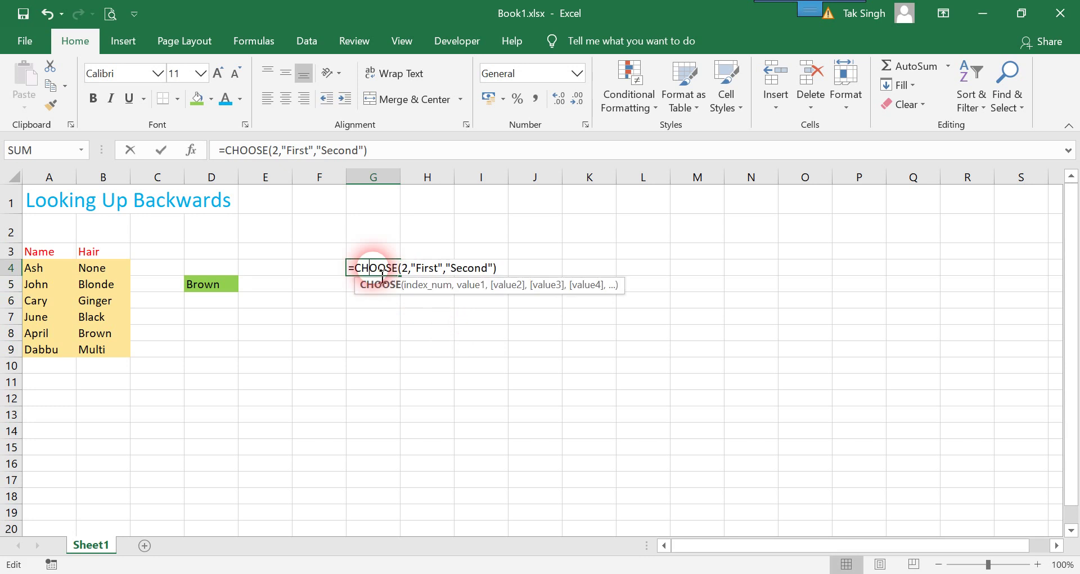
{"action": "double_click", "coordinate": [411, 268]}
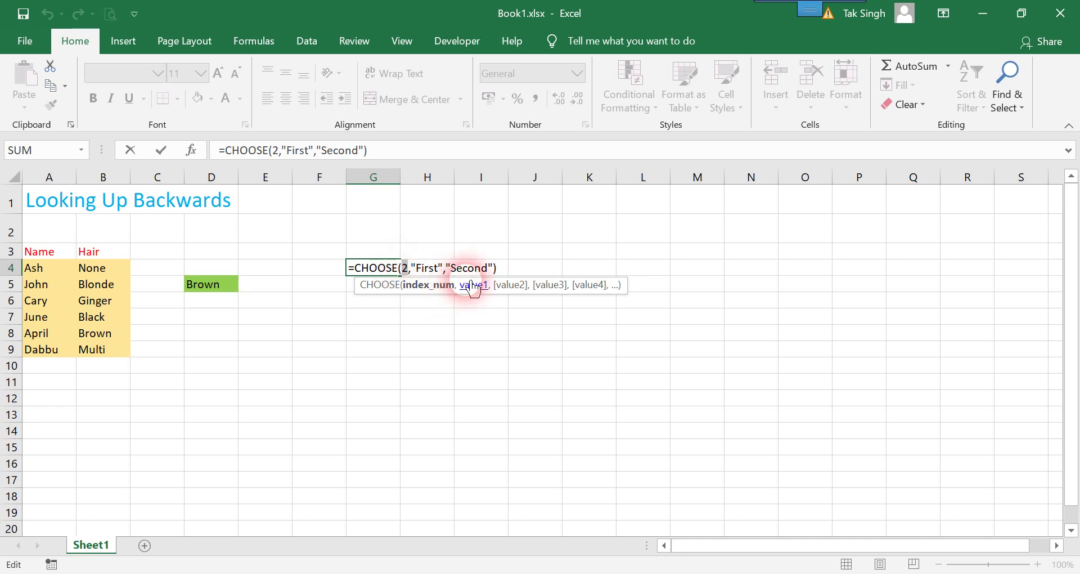
{"action": "mouse_move", "coordinate": [420, 274]}
{"action": "left_mouse_down"}
{"action": "mouse_move", "coordinate": [509, 274]}
{"action": "mouse_move", "coordinate": [416, 274]}
{"action": "left_mouse_up"}
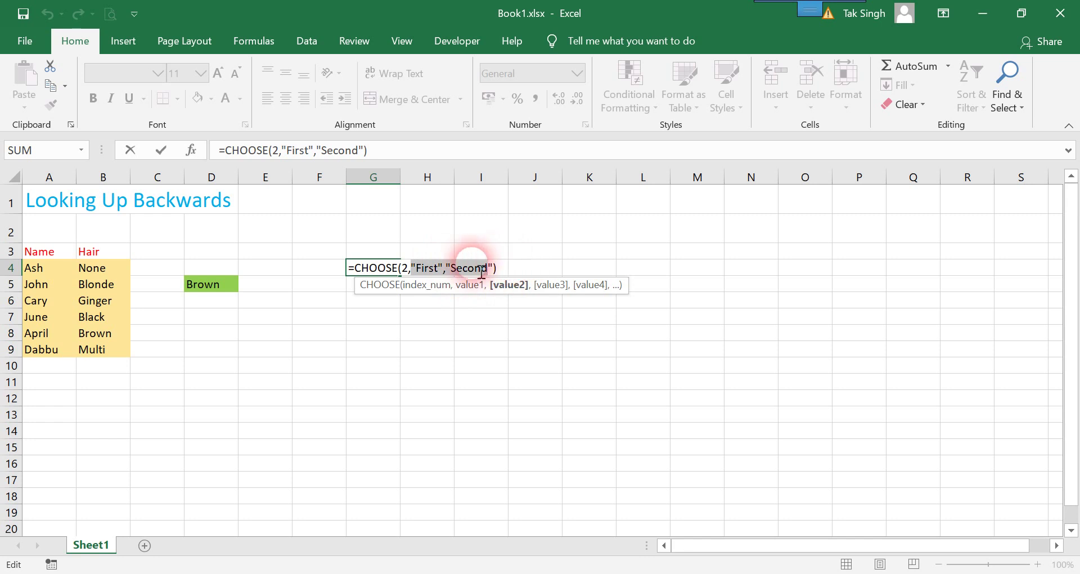
{"action": "left_click", "coordinate": [531, 272]}
{"action": "key", "text": "Escape"}
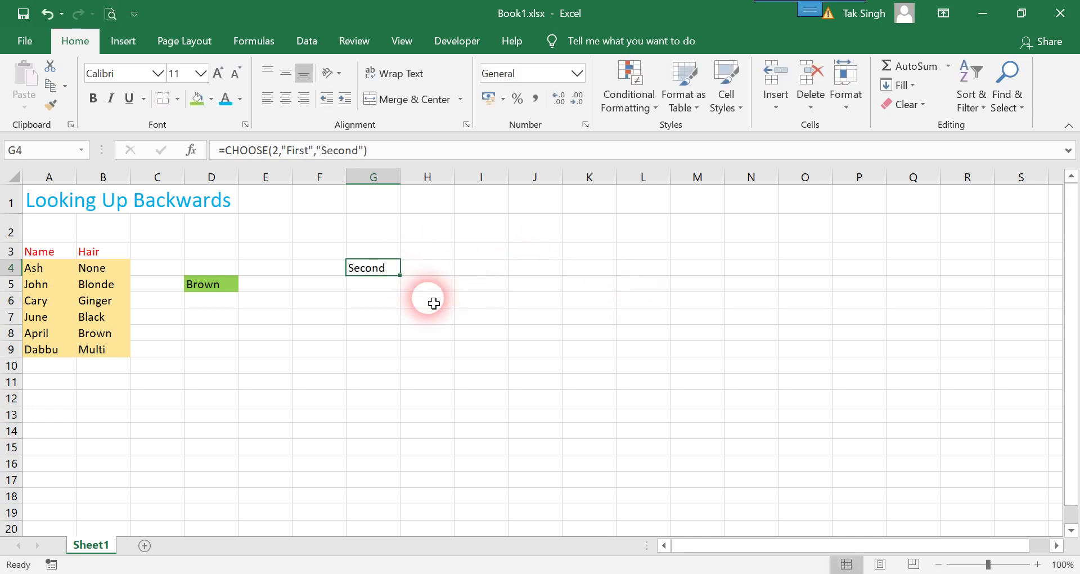
Enter First, Second and Third in cells F4 to F6
{"action": "left_click", "coordinate": [328, 271]}
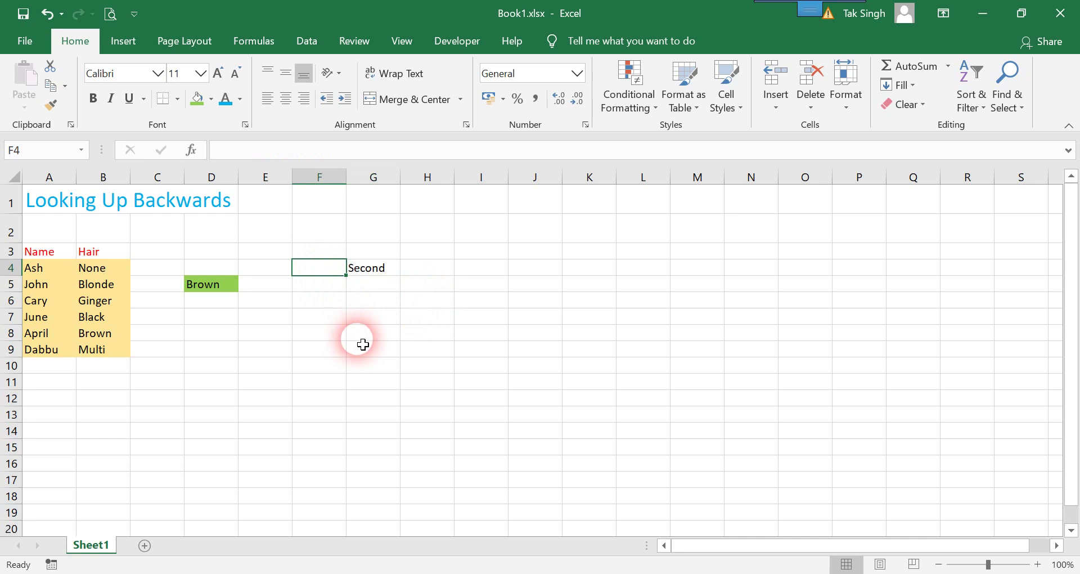
{"action": "type", "text": "F"}
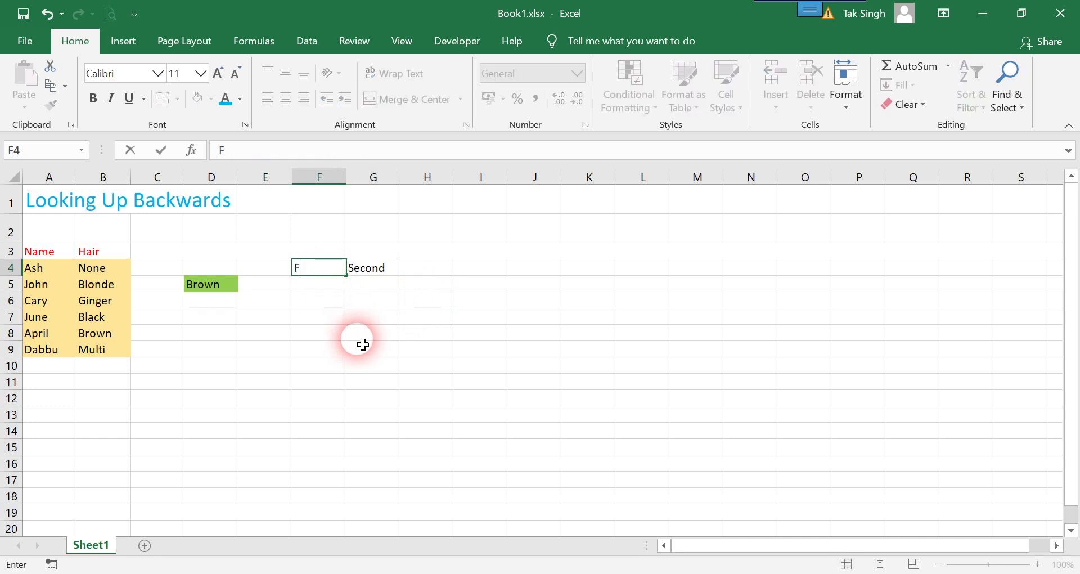
{"action": "type", "text": "irst"}
{"action": "key", "text": "Return"}
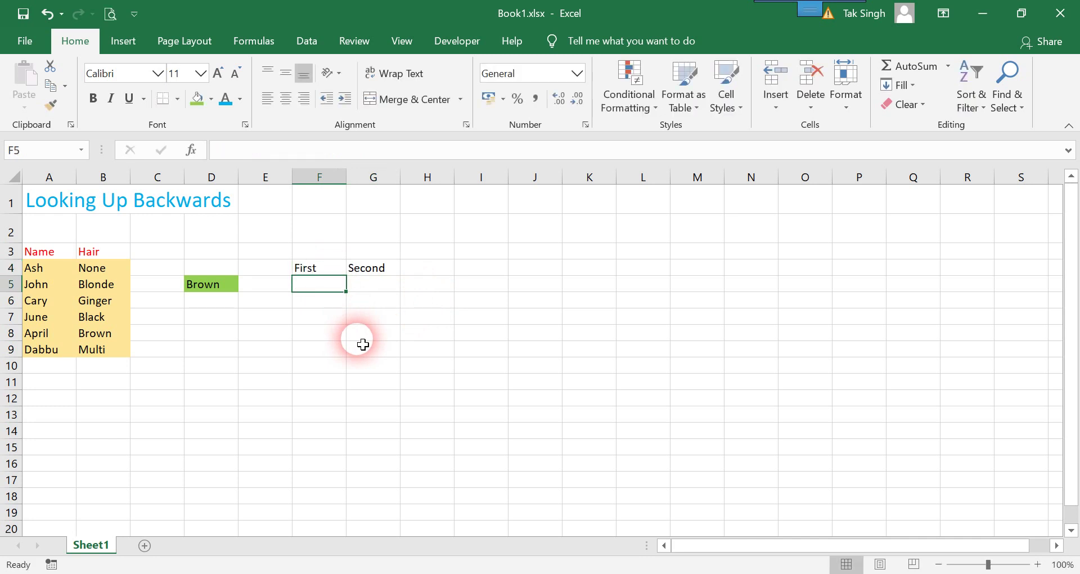
{"action": "type", "text": "Second"}
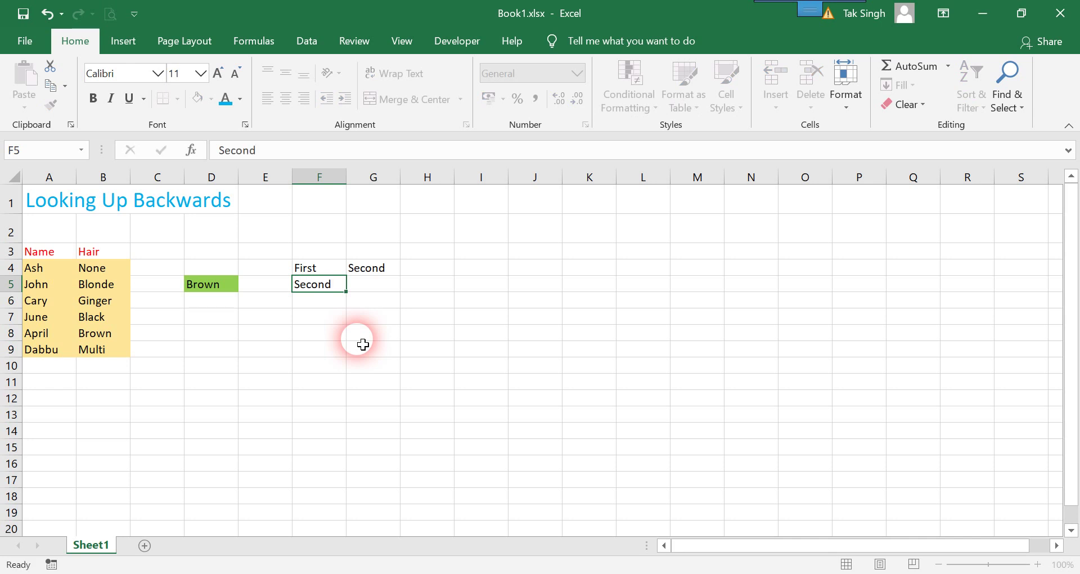
{"action": "key", "text": "Return"}
{"action": "type", "text": "Third"}
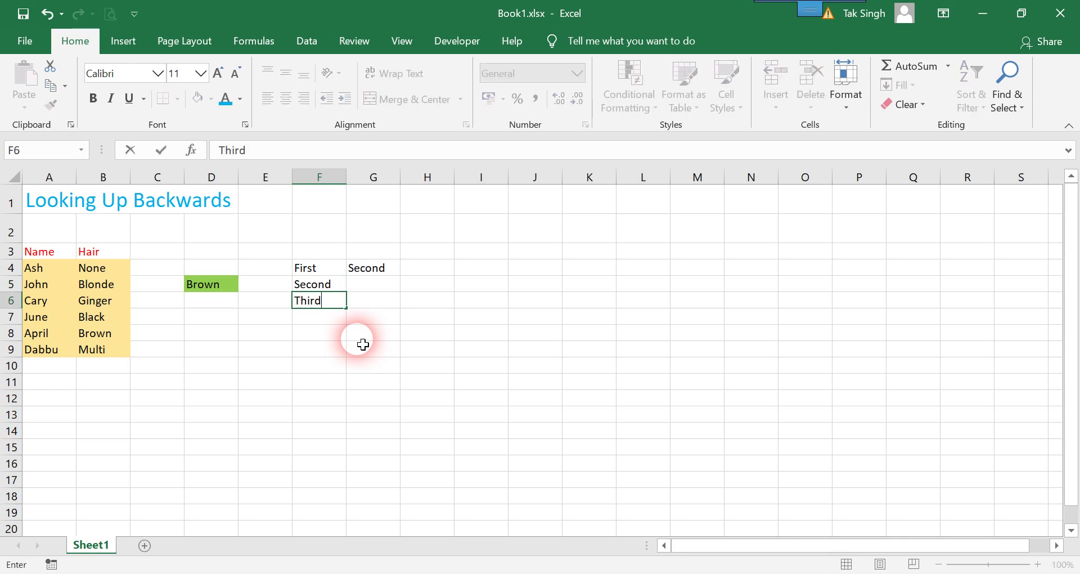
{"action": "key", "text": "Page_Down"}
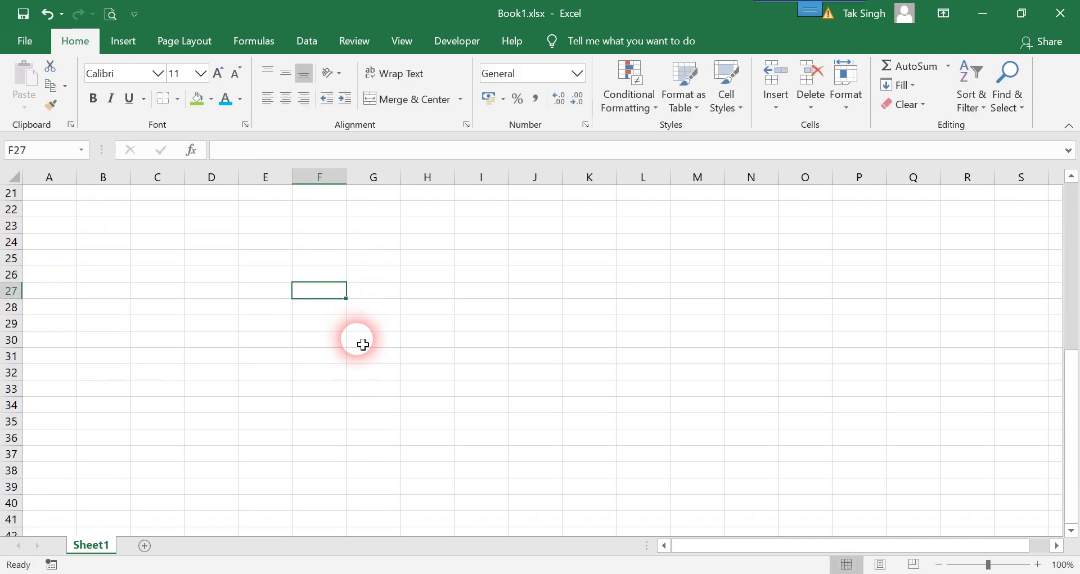
{"action": "left_click_drag", "start_coordinate": [1078, 462], "coordinate": [1050, 126]}
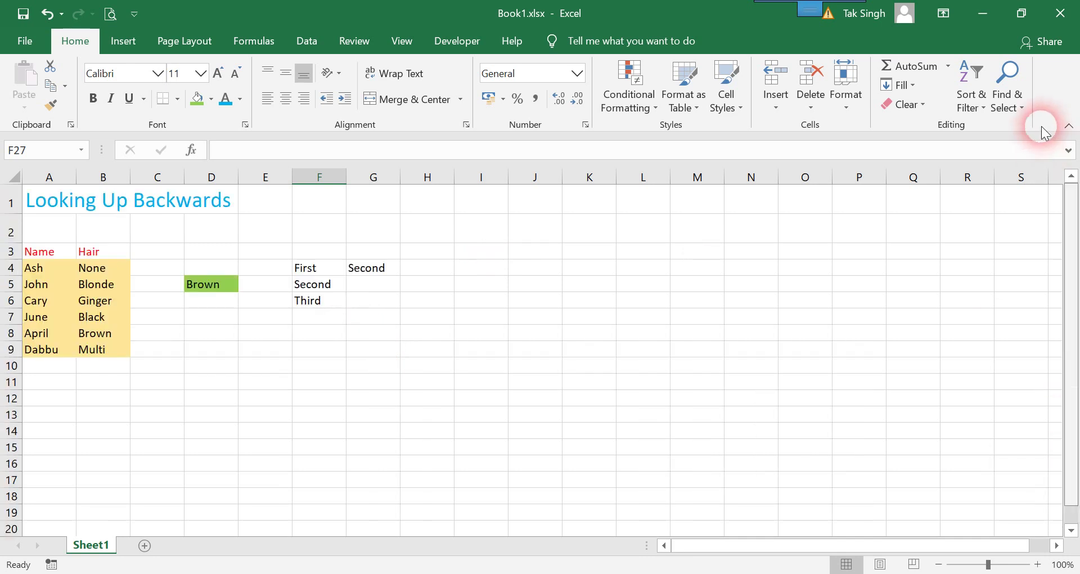
Replace the two text values in G4's CHOOSE formula with references to cells F4, F5 and F6
{"action": "left_click", "coordinate": [396, 273]}
{"action": "double_click", "coordinate": [396, 273]}
{"action": "left_click", "coordinate": [416, 269]}
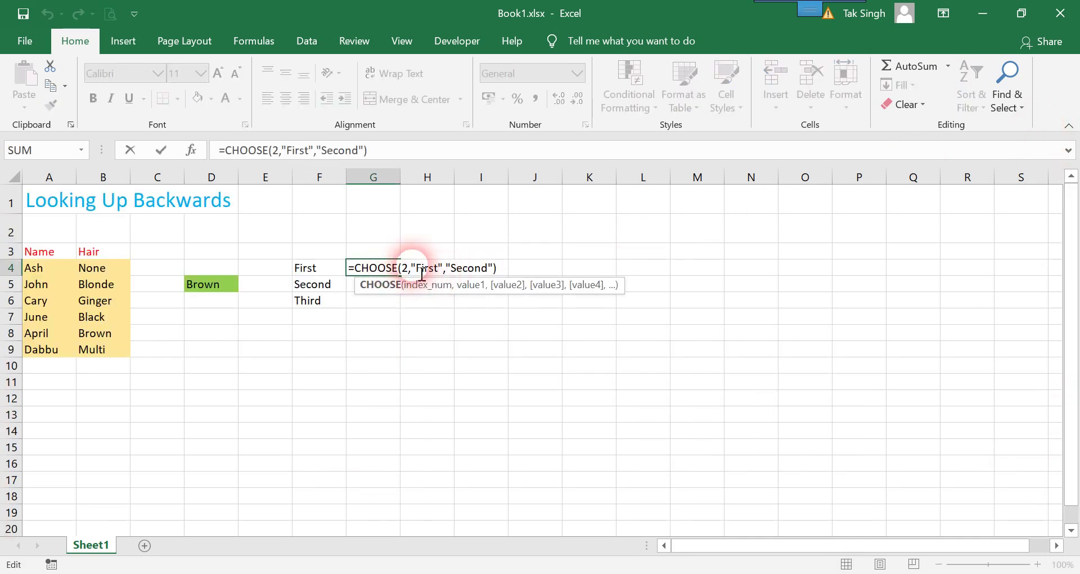
{"action": "left_click_drag", "start_coordinate": [410, 274], "coordinate": [502, 275]}
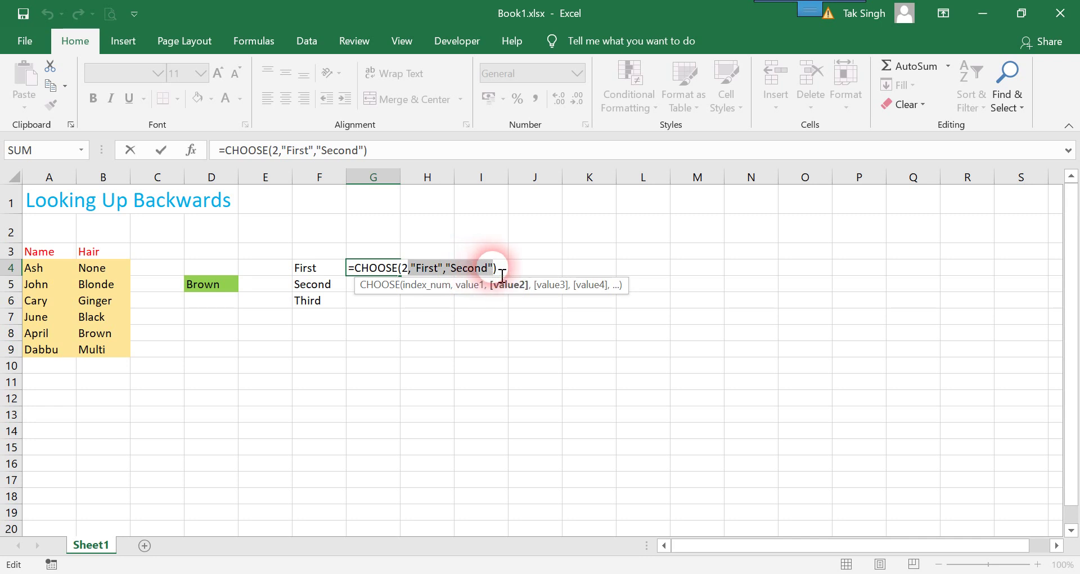
{"action": "key", "text": "Delete"}
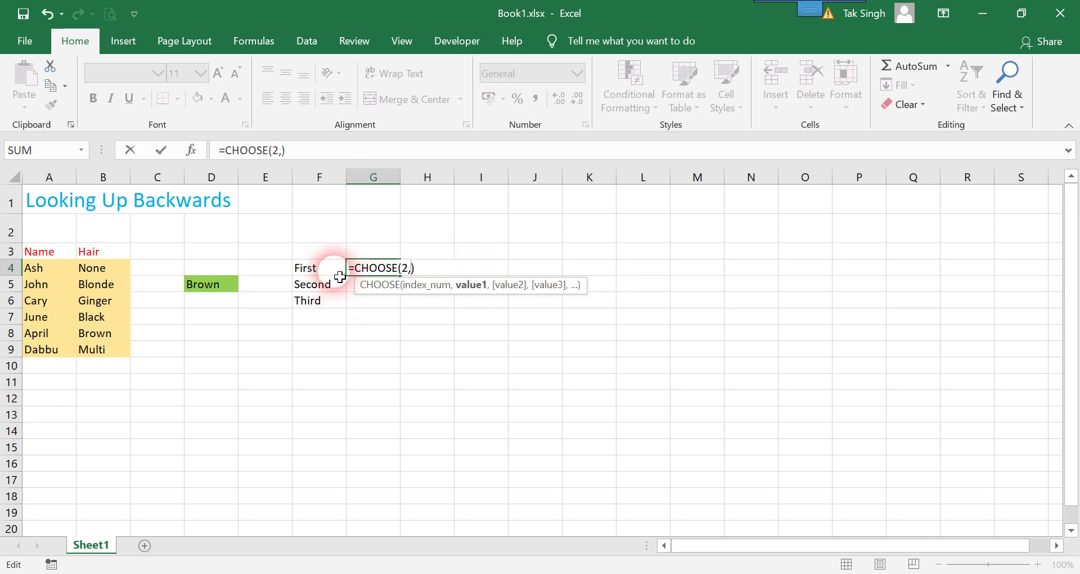
{"action": "left_click", "coordinate": [332, 269]}
{"action": "type", "text": ","}
{"action": "left_click", "coordinate": [315, 284]}
{"action": "type", "text": ","}
{"action": "left_click", "coordinate": [318, 301]}
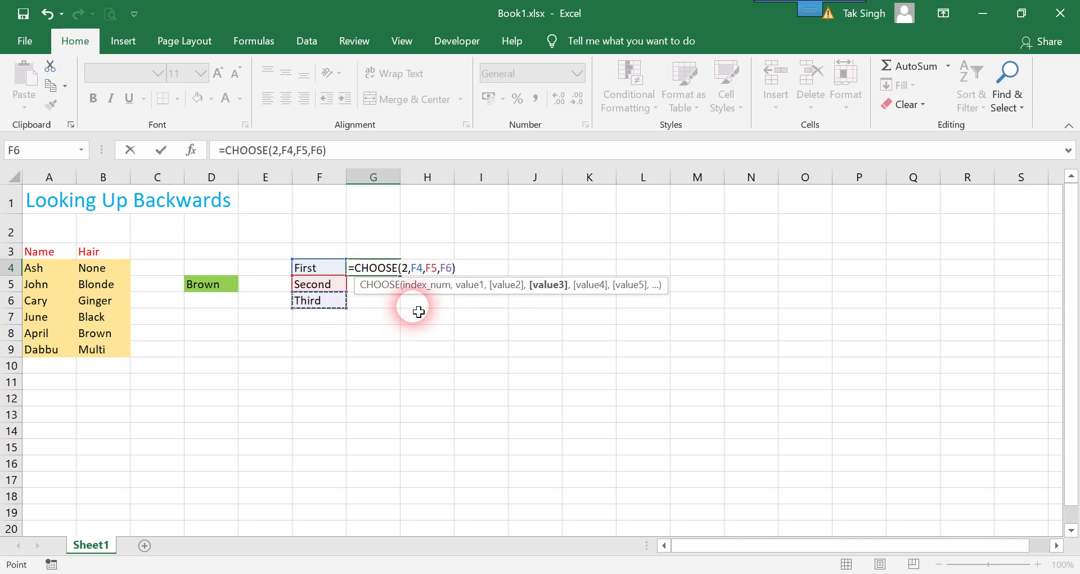
Set the index number of the CHOOSE formula in G4 to 3 and confirm the formula
{"action": "double_click", "coordinate": [404, 269]}
{"action": "type", "text": "e"}
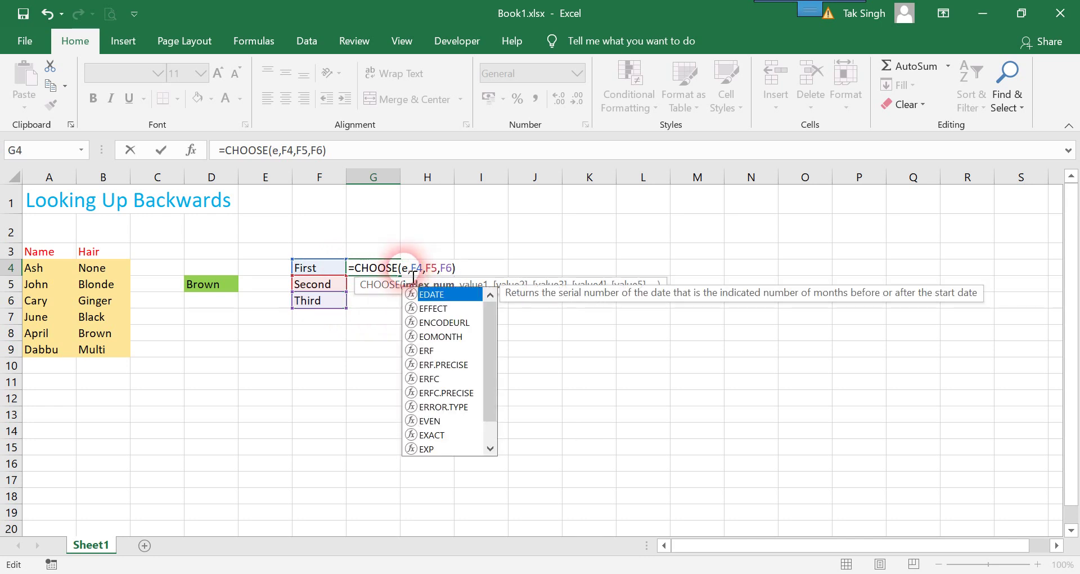
{"action": "key", "text": "BackSpace"}
{"action": "type", "text": "3"}
{"action": "key", "text": "Return"}
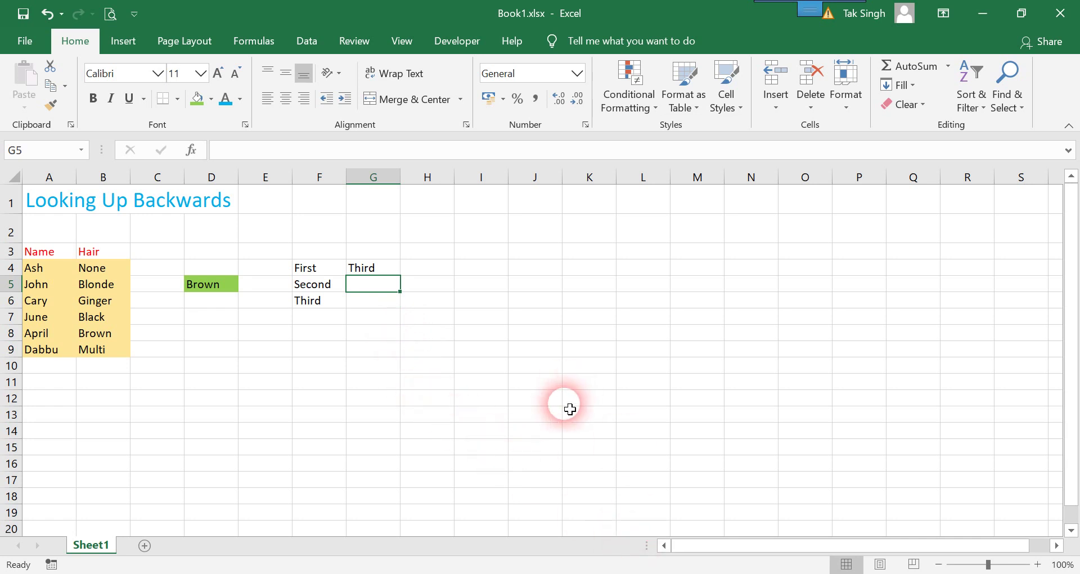
Clear the CHOOSE example from the range F4:G7
{"action": "left_click_drag", "start_coordinate": [325, 271], "coordinate": [377, 316]}
{"action": "key", "text": "Delete"}
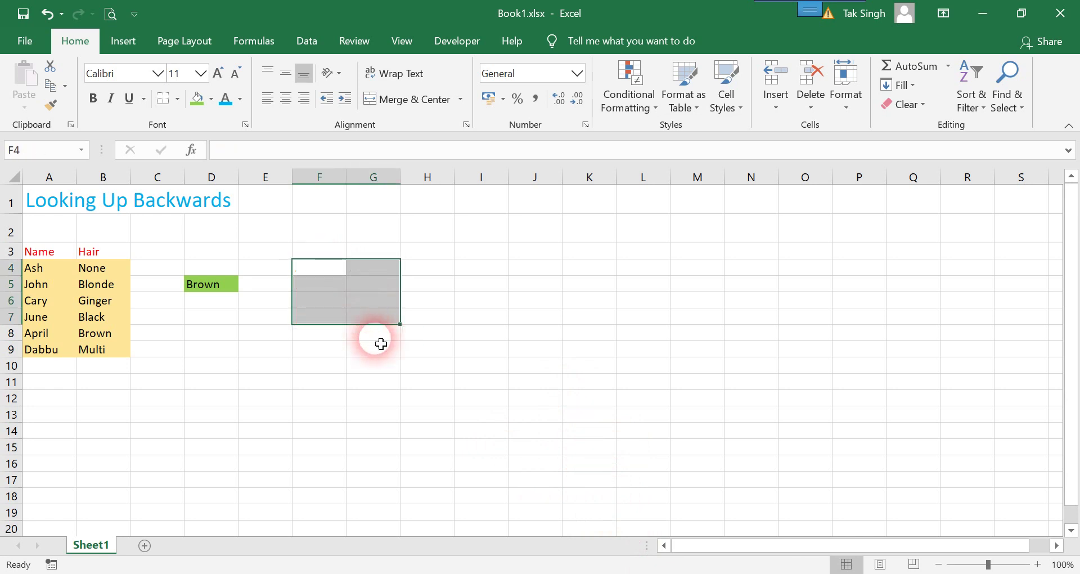
{"action": "left_click", "coordinate": [428, 431]}
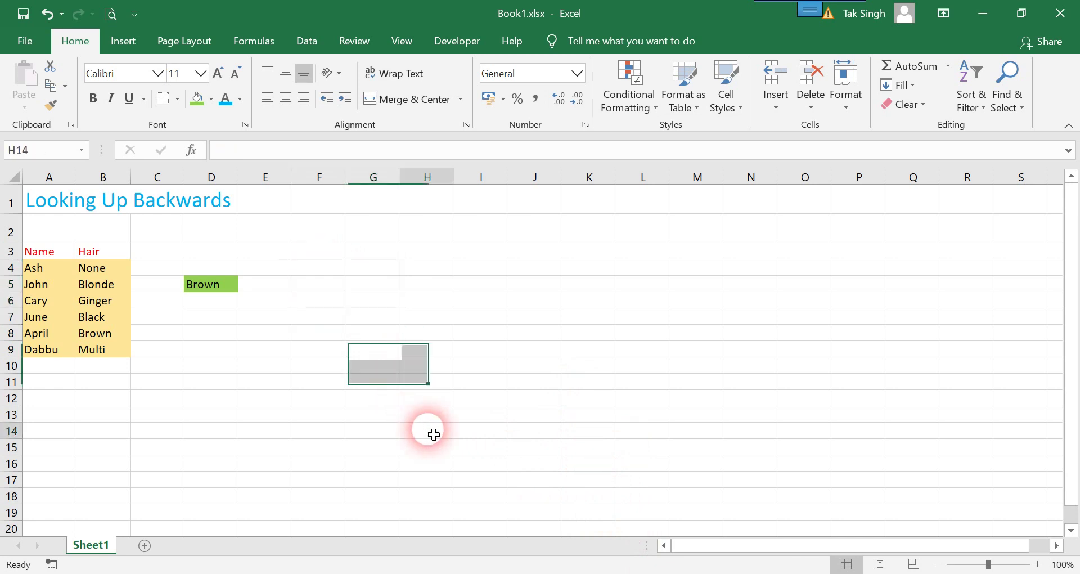
Start a VLOOKUP formula in cell F5 with D5 as the lookup value
{"action": "left_click", "coordinate": [360, 288]}
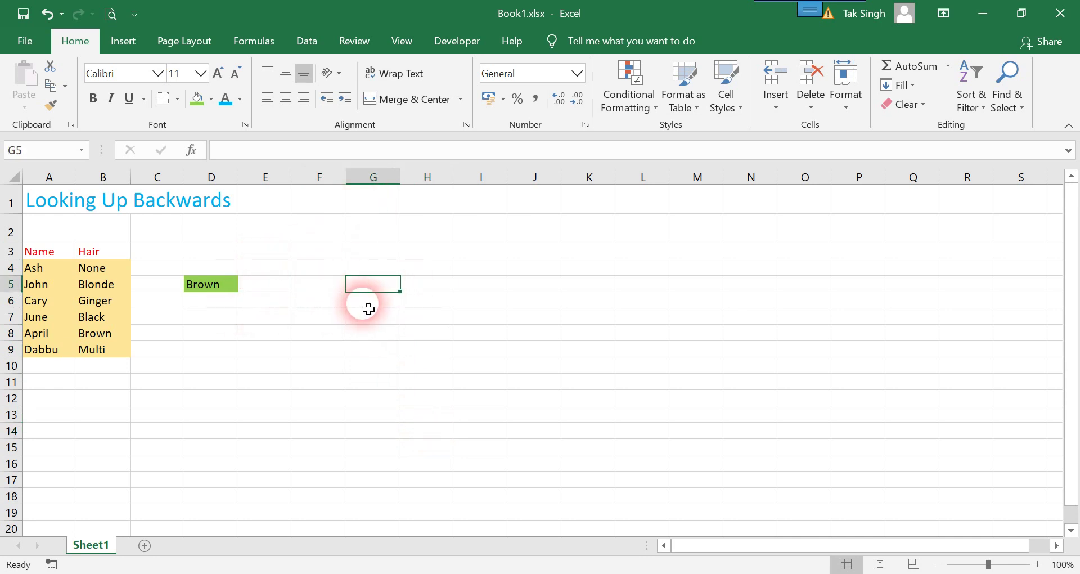
{"action": "left_click", "coordinate": [338, 286]}
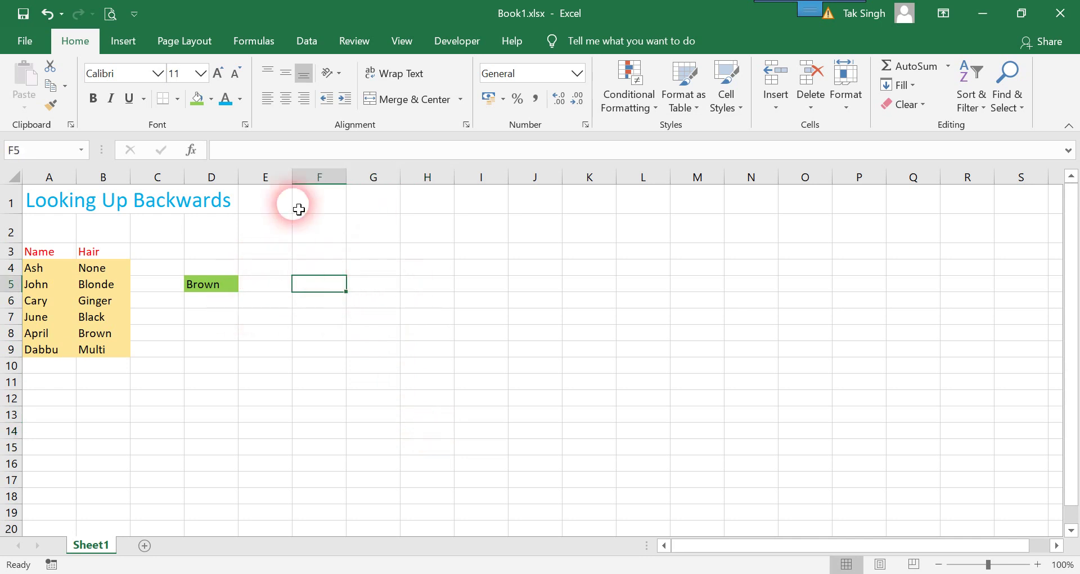
{"action": "left_click", "coordinate": [280, 153]}
{"action": "type", "text": "=vl"}
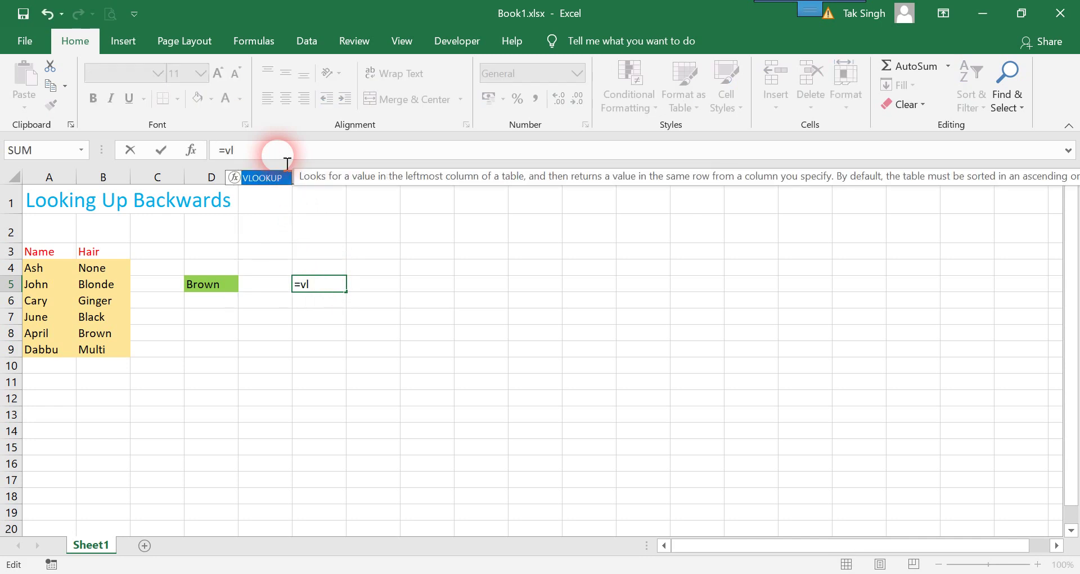
{"action": "key", "text": "Tab"}
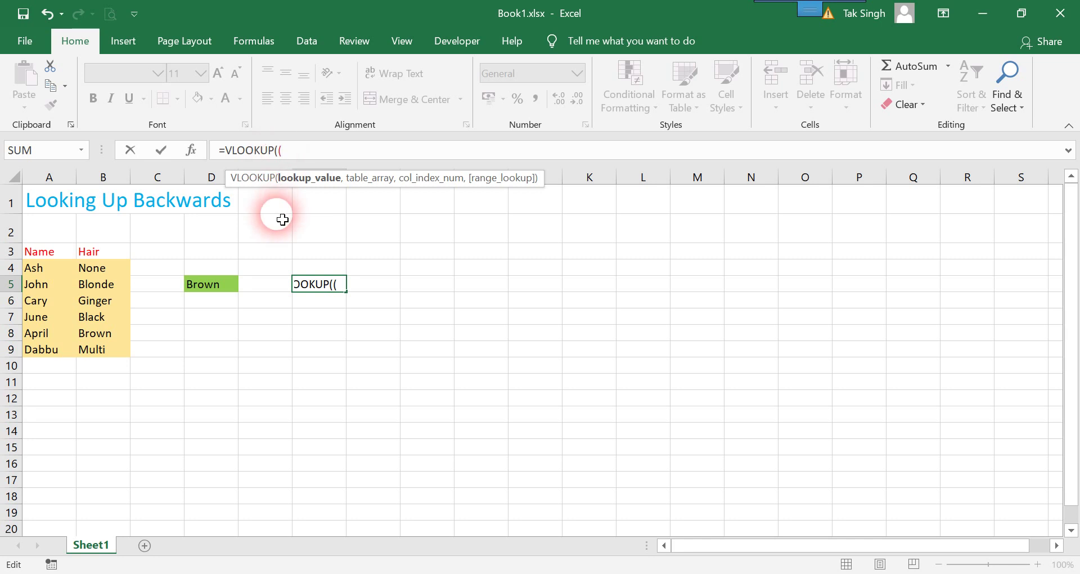
{"action": "key", "text": "BackSpace"}
{"action": "left_click", "coordinate": [235, 285]}
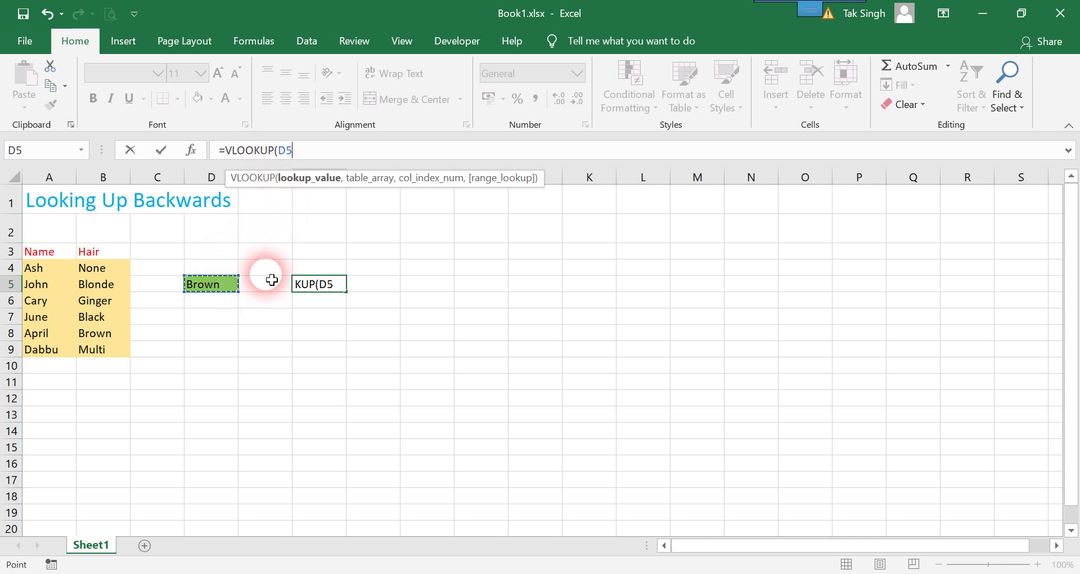
{"action": "type", "text": ","}
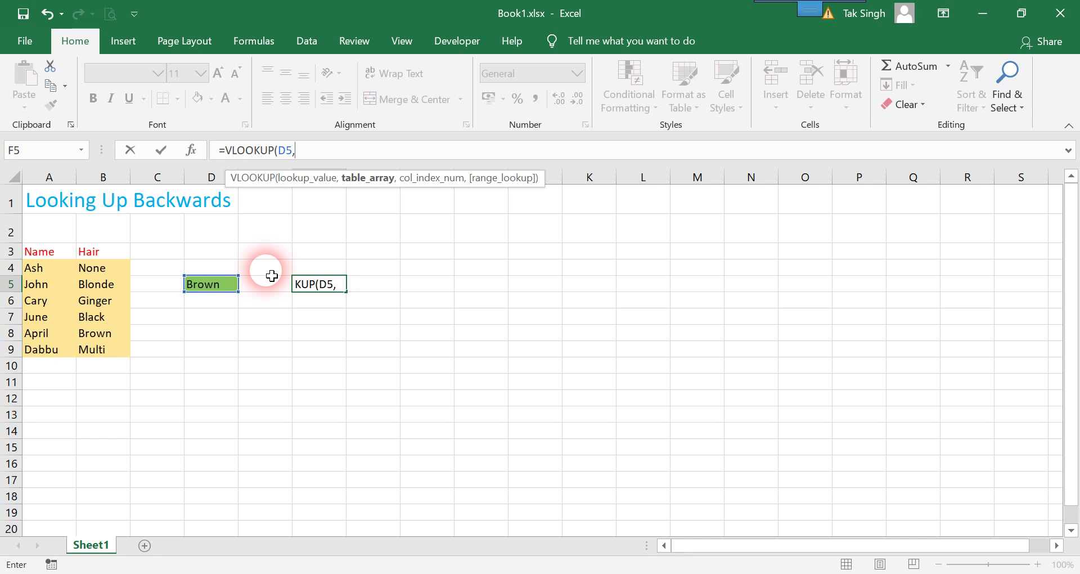
Nest CHOOSE({1,2},B4:B9,A4:A9) as the VLOOKUP's table array so the Hair column comes before the Name column
{"action": "type", "text": "Ch"}
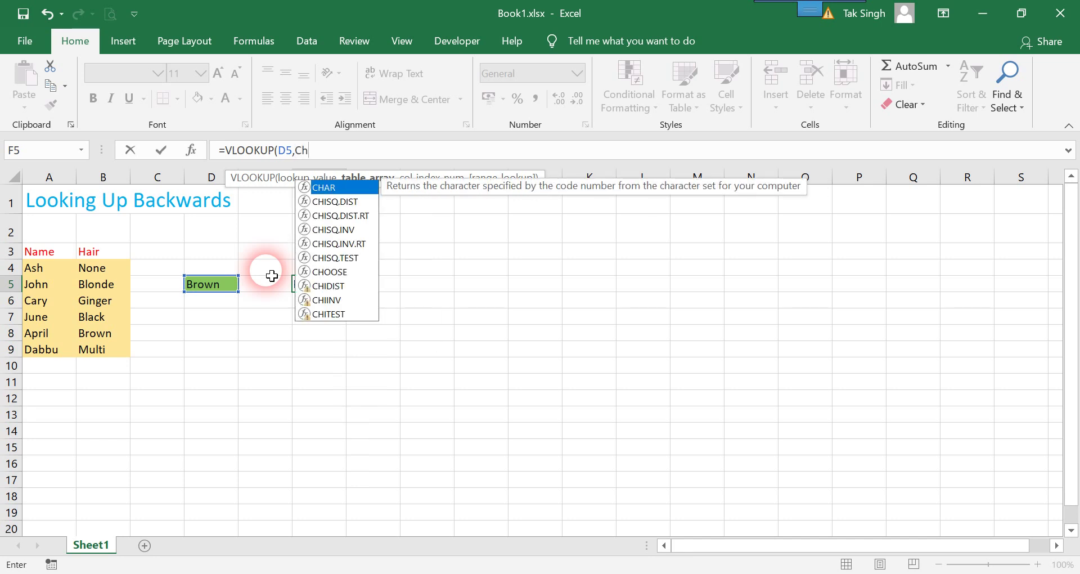
{"action": "key", "text": "BackSpace"}
{"action": "type", "text": "hoo"}
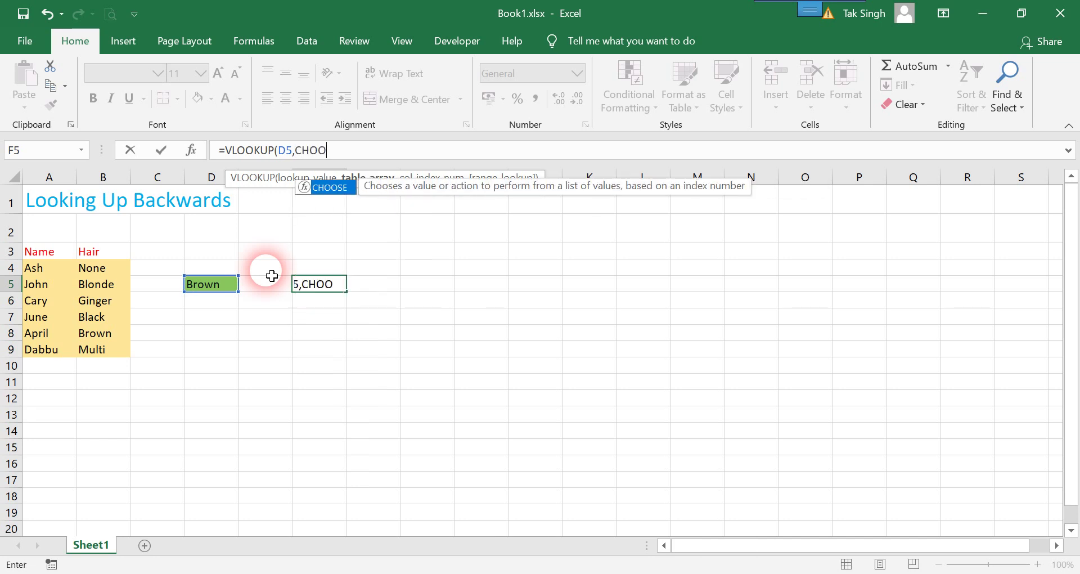
{"action": "key", "text": "Tab"}
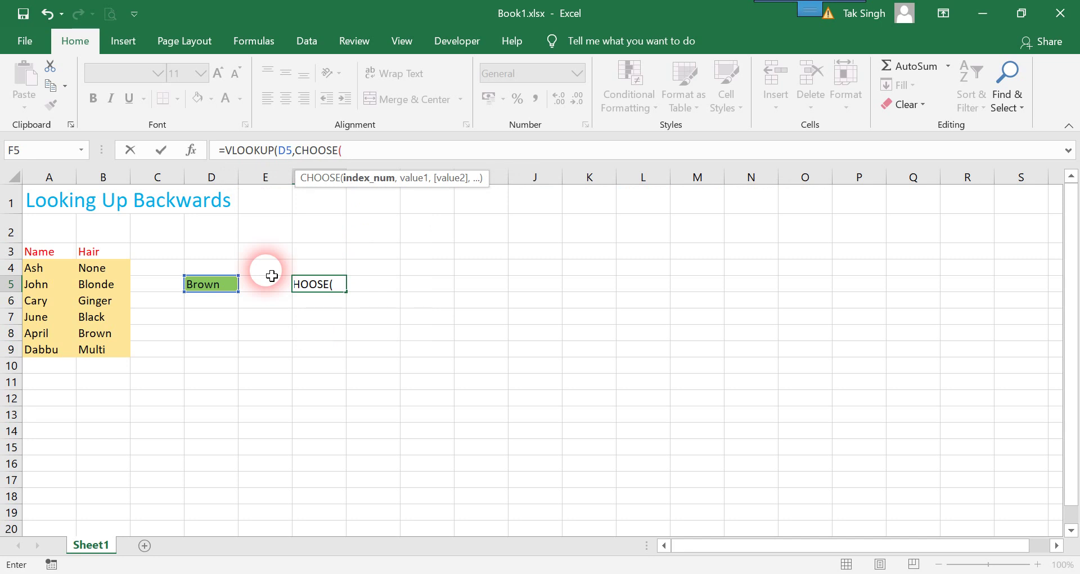
{"action": "type", "text": "{1,2},"}
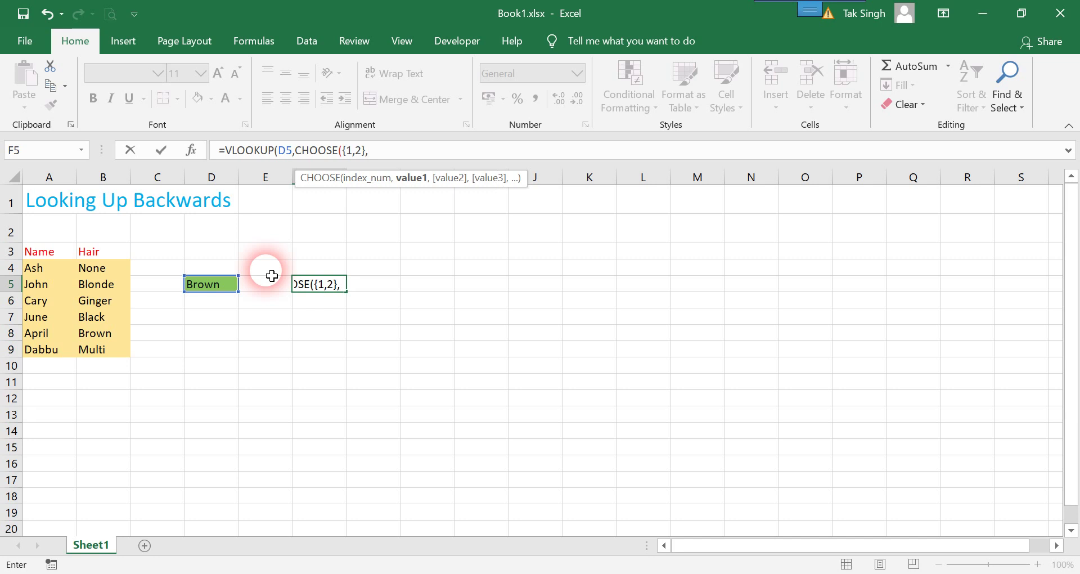
{"action": "left_click_drag", "start_coordinate": [93, 267], "coordinate": [109, 350]}
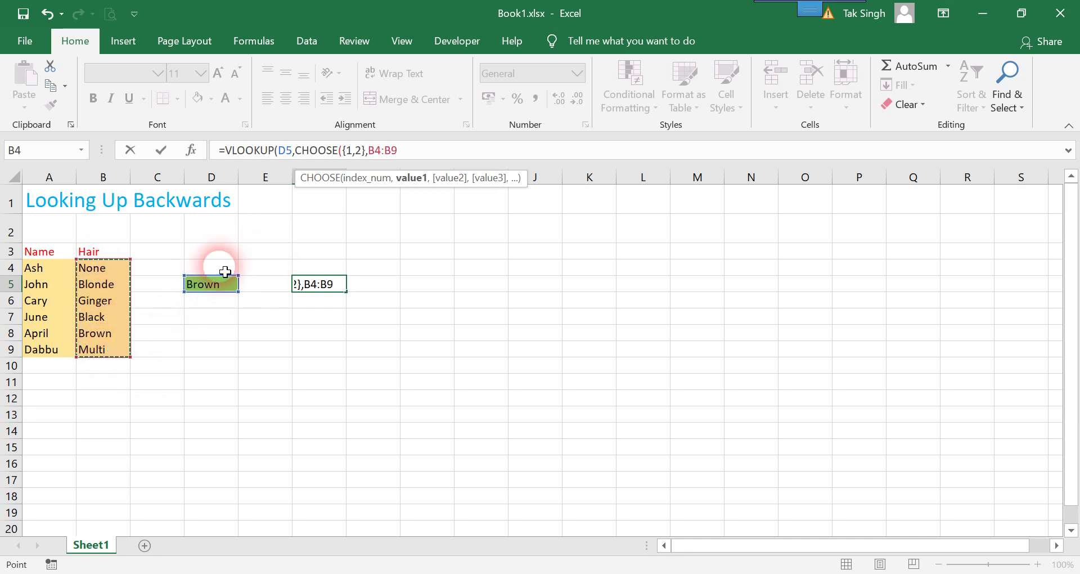
{"action": "type", "text": ","}
{"action": "left_click_drag", "start_coordinate": [50, 271], "coordinate": [48, 348]}
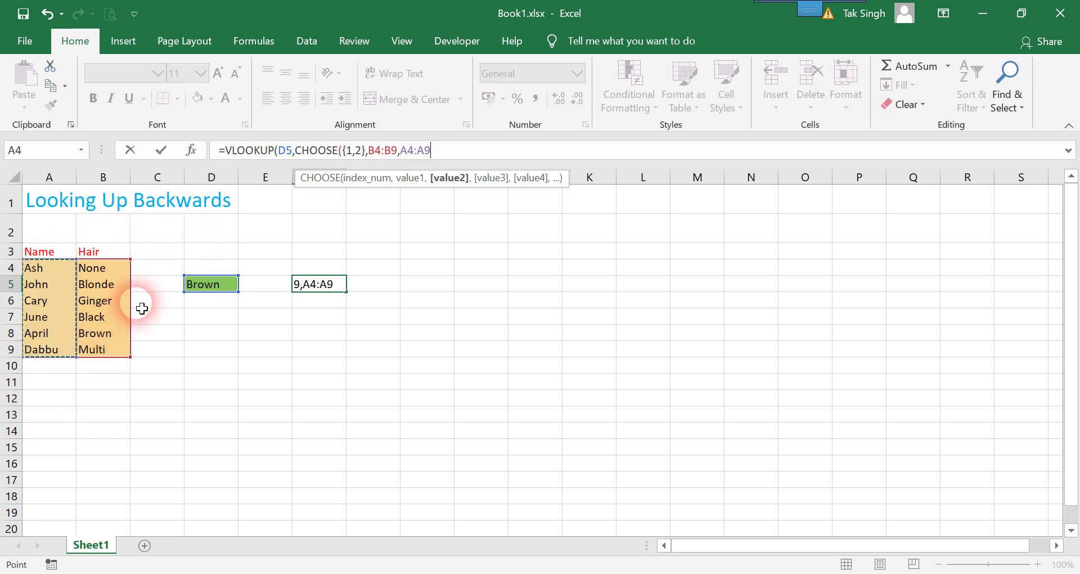
{"action": "type", "text": ")"}
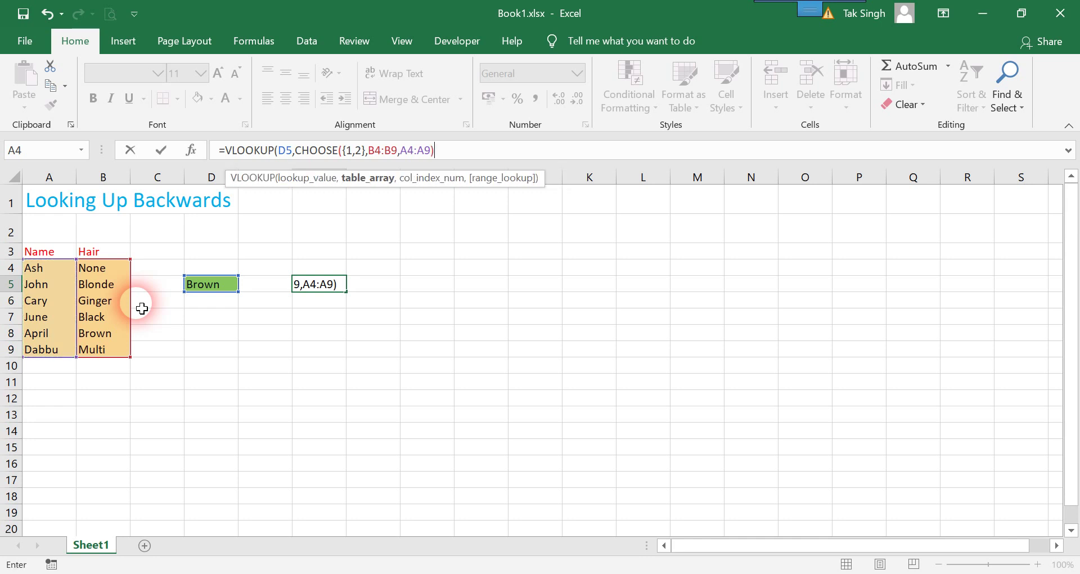
Complete the VLOOKUP in F5 with column index 2 and range lookup False, and confirm the formula
{"action": "type", "text": ",2"}
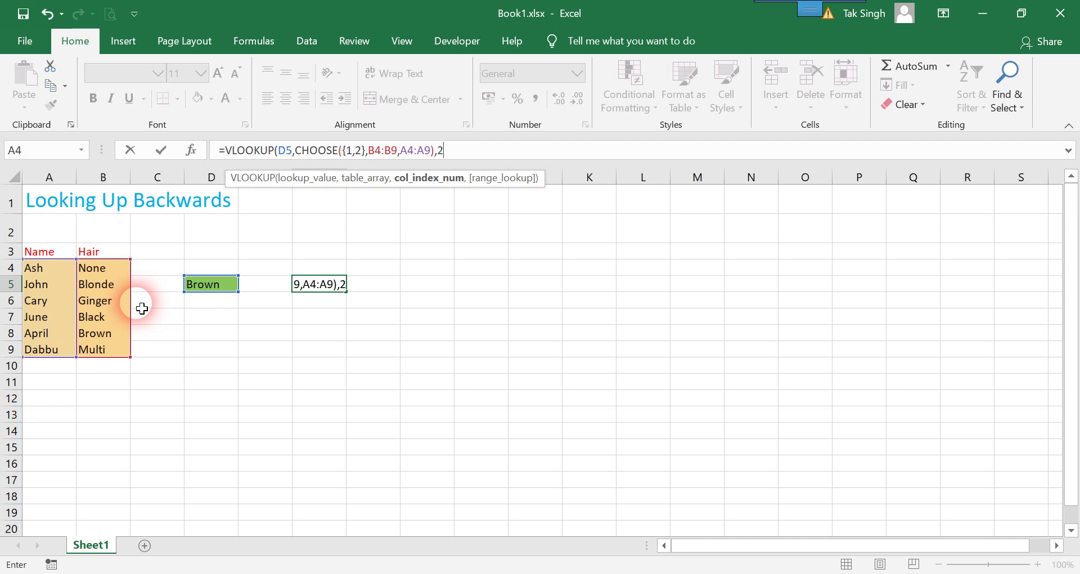
{"action": "type", "text": ",Fals"}
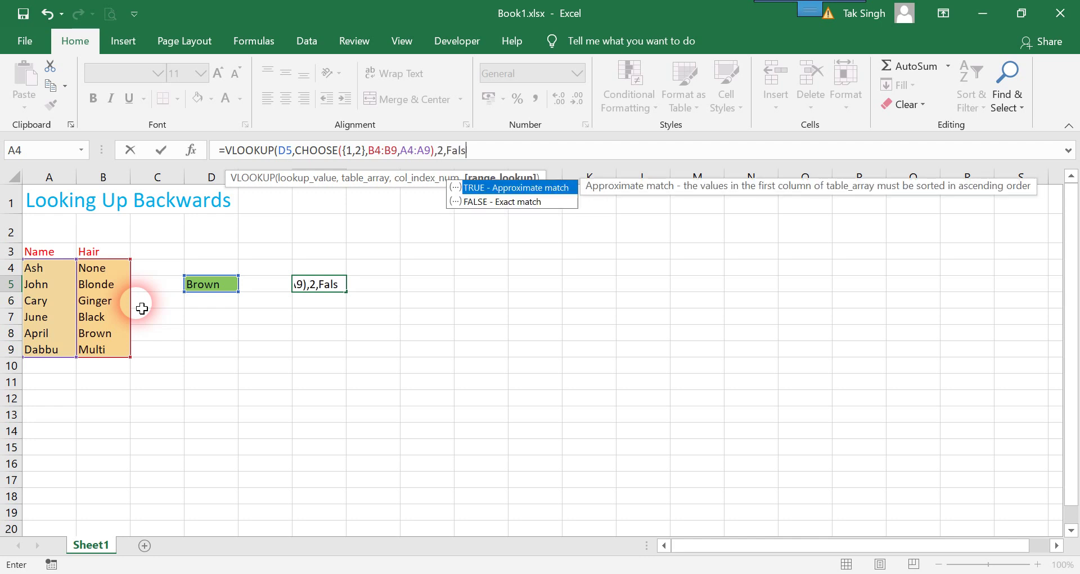
{"action": "type", "text": "e)"}
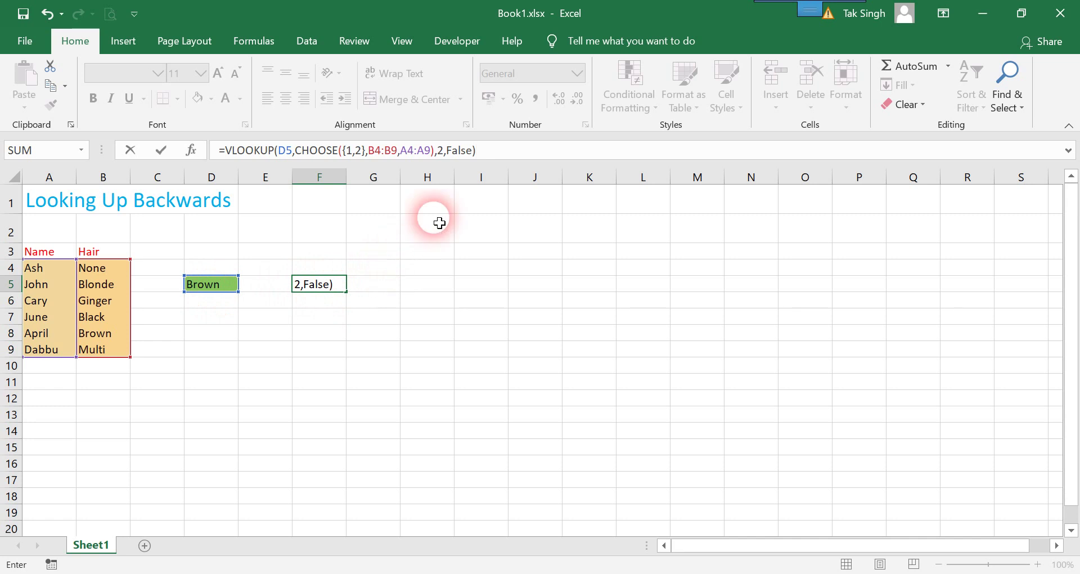
{"action": "key", "text": "Return"}
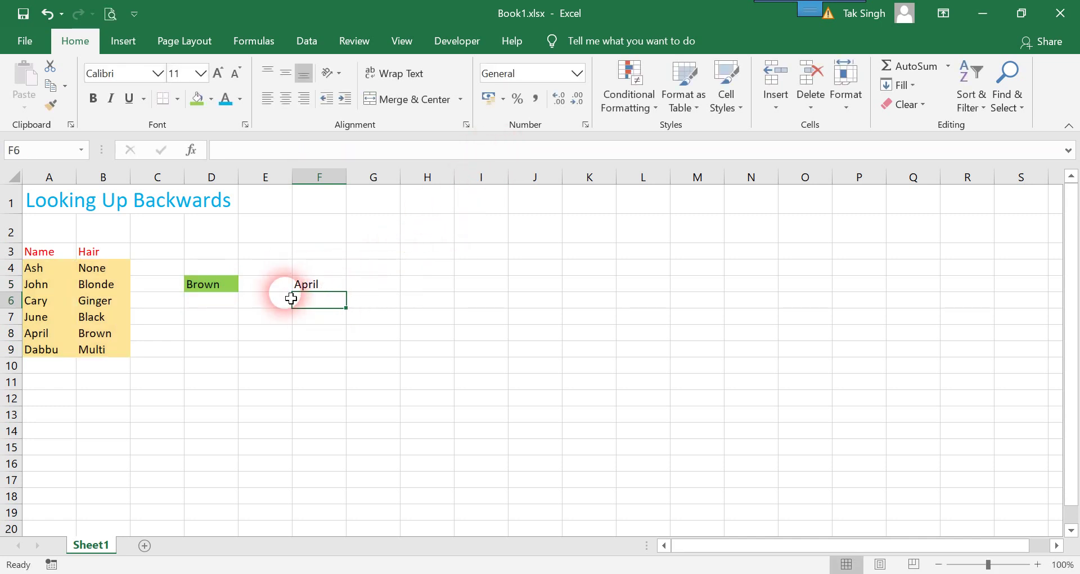
Change the lookup hair colour in cell D5 to Multi
{"action": "double_click", "coordinate": [221, 284]}
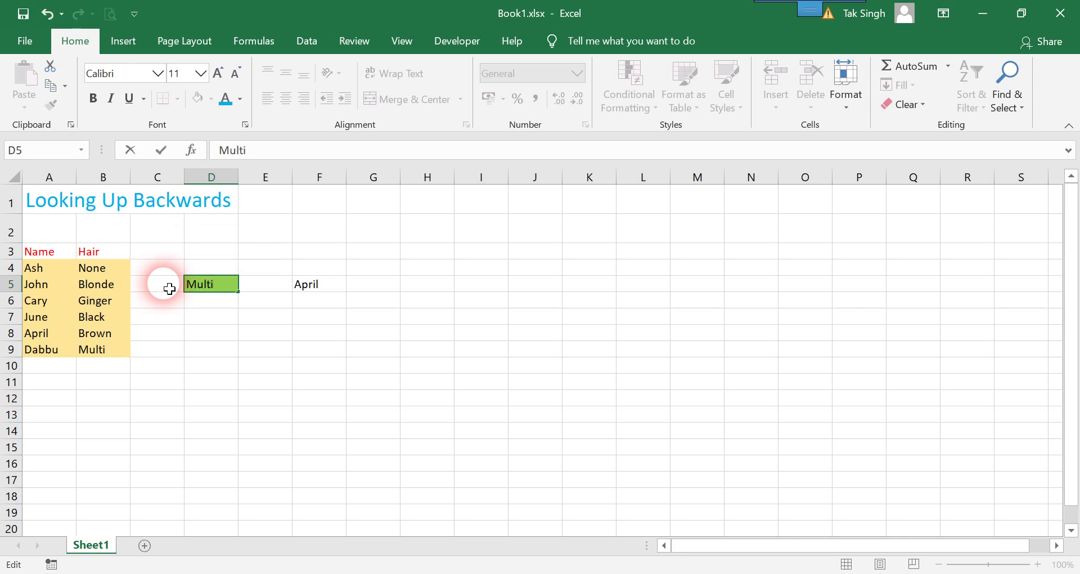
{"action": "key", "text": "Return"}
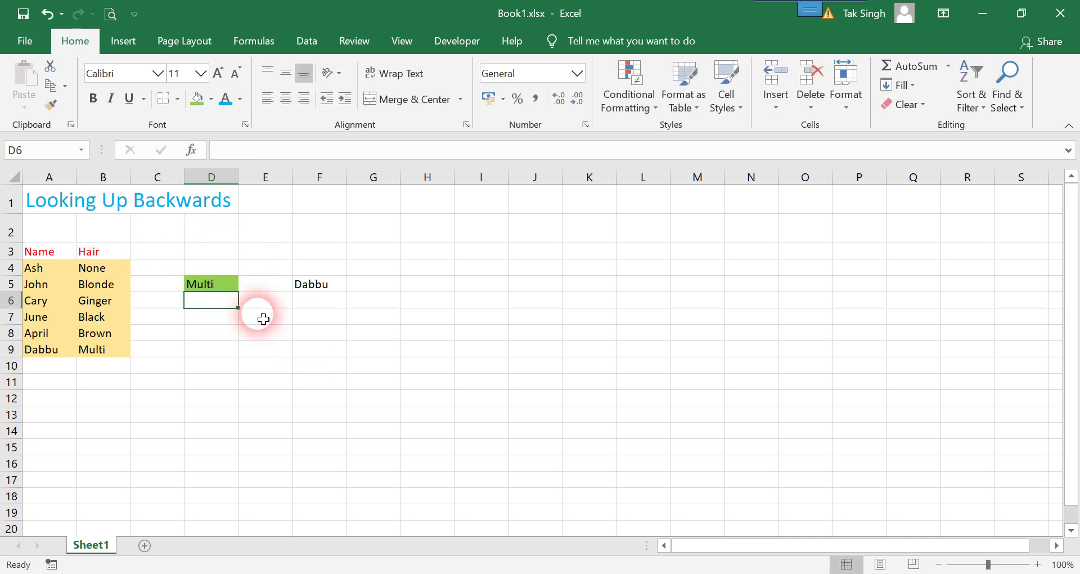
Examine the VLOOKUP formula in F5, highlighting its lookup value, its exact-match argument and the nested CHOOSE function
{"action": "left_click", "coordinate": [315, 284]}
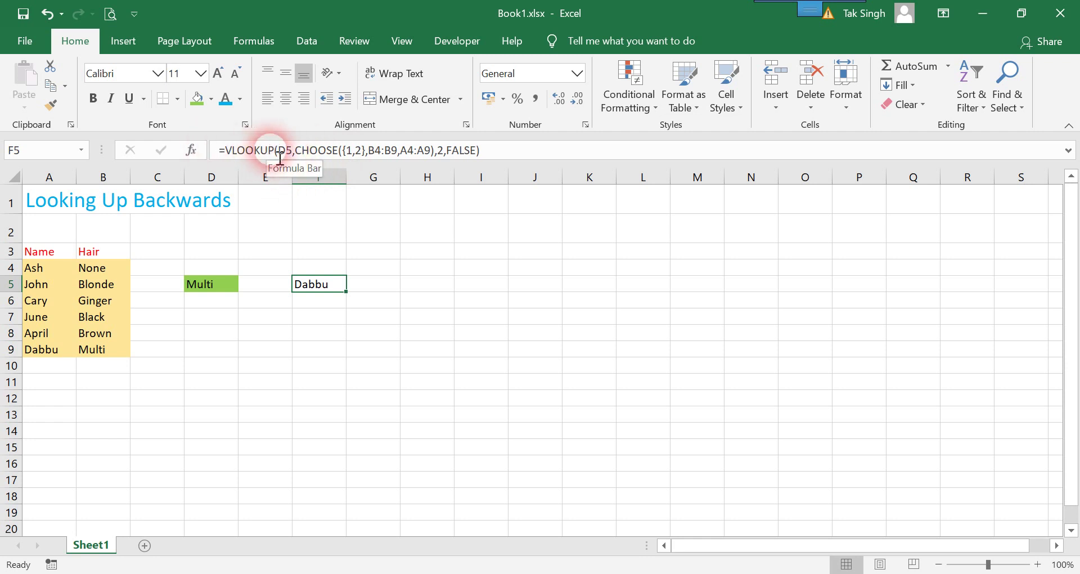
{"action": "left_click", "coordinate": [300, 157]}
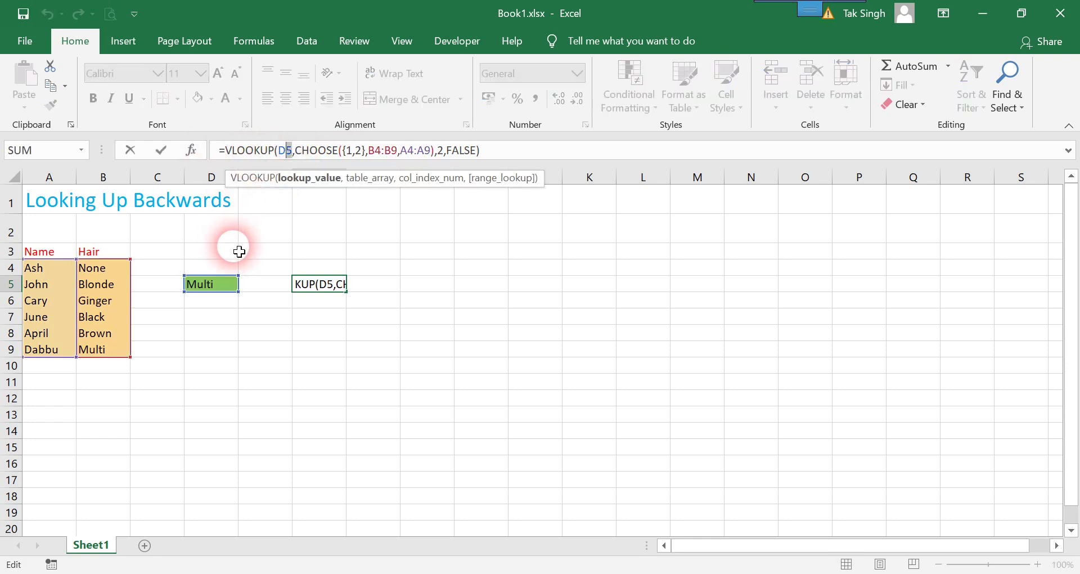
{"action": "left_click", "coordinate": [468, 157]}
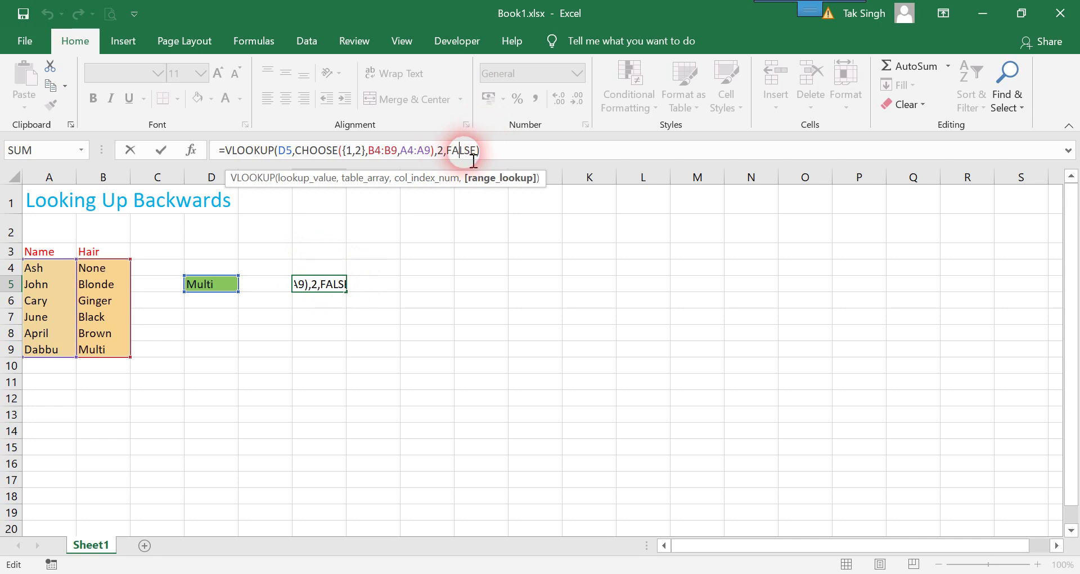
{"action": "double_click", "coordinate": [453, 157]}
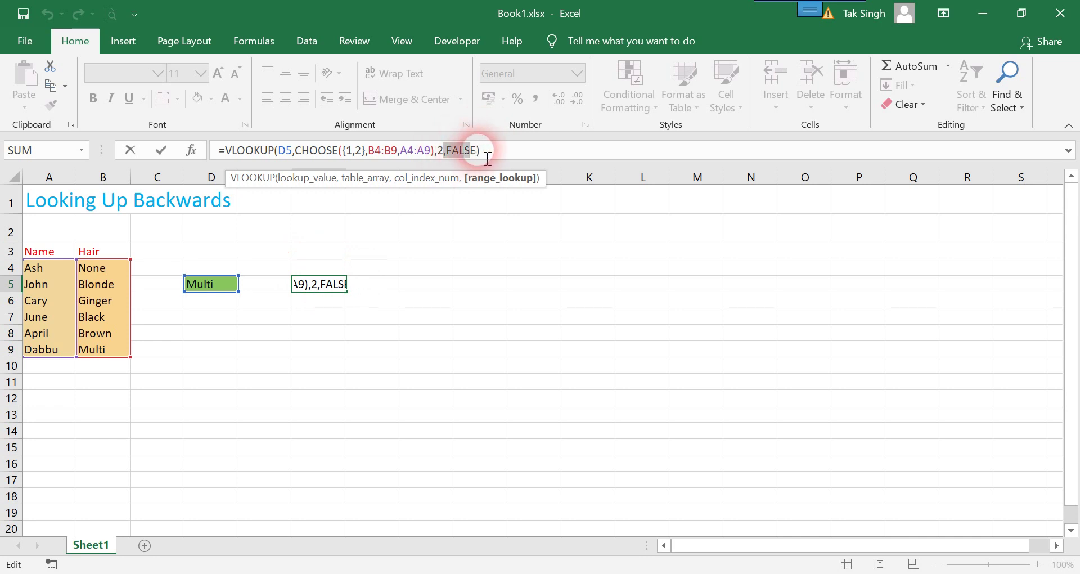
{"action": "left_click", "coordinate": [486, 154]}
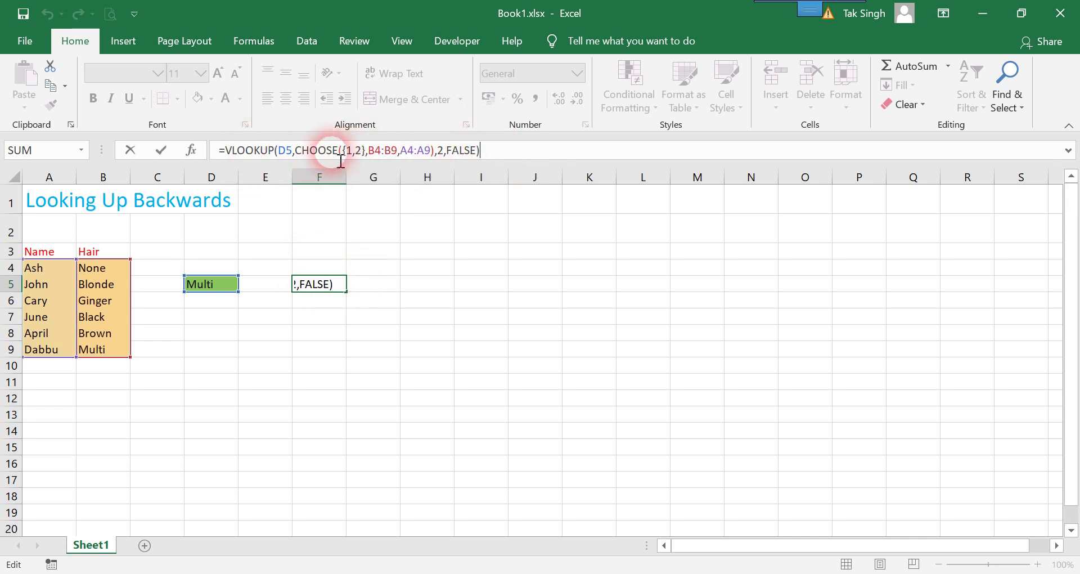
{"action": "left_click_drag", "start_coordinate": [295, 151], "coordinate": [441, 166]}
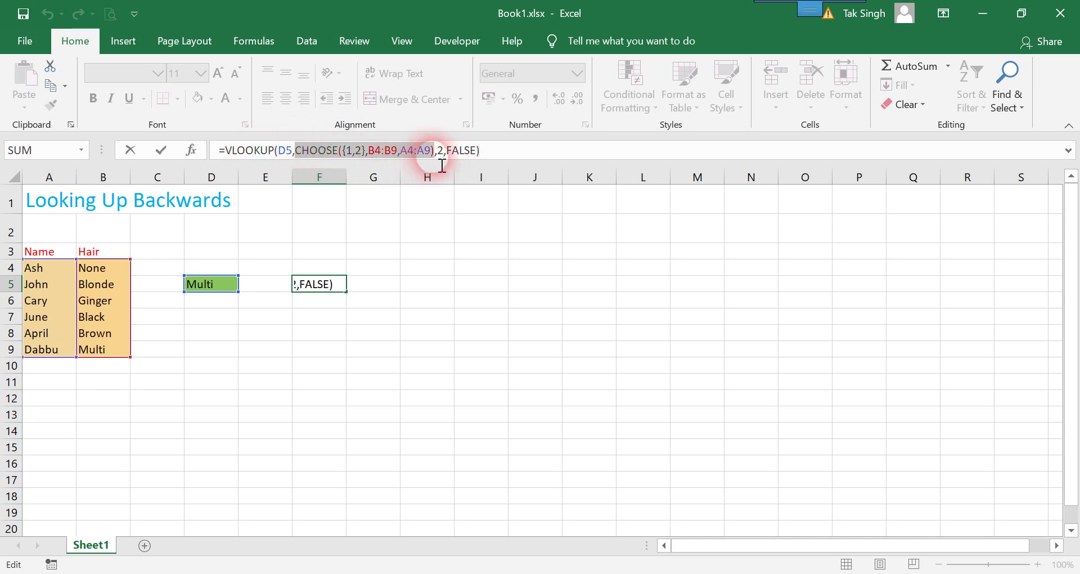